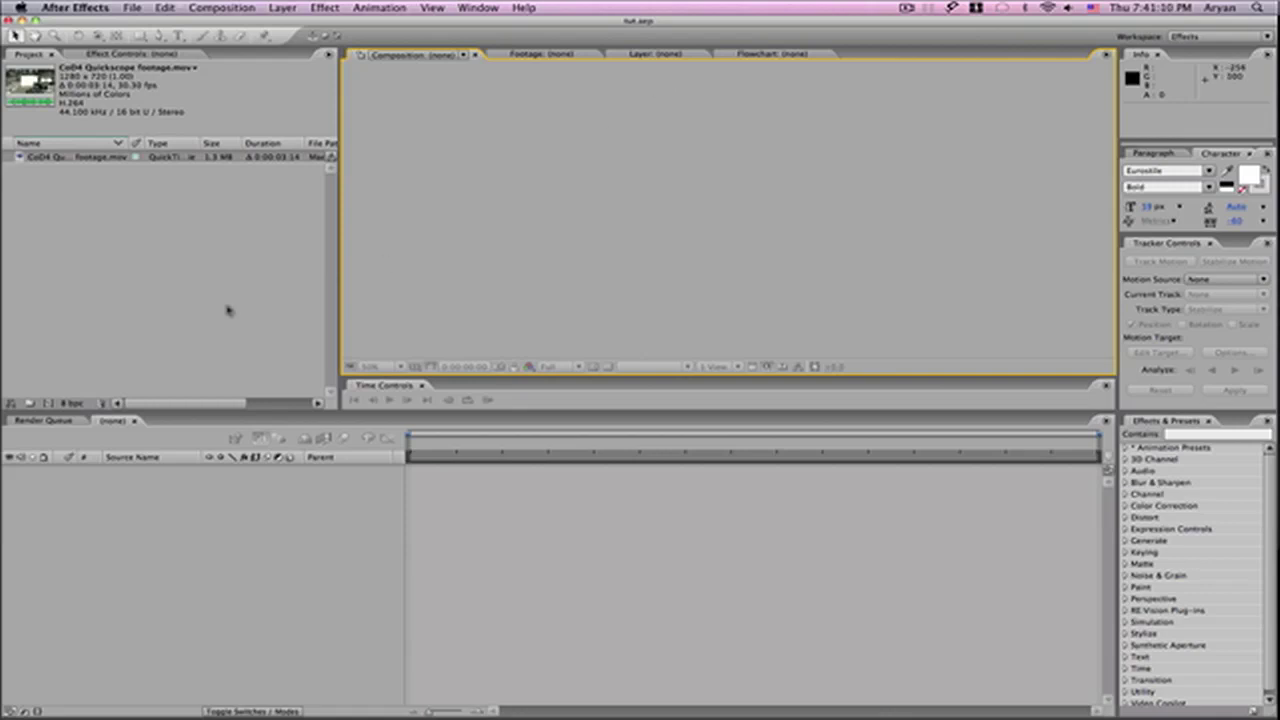
- Create a composition from the CoD4 Quickscope footage.mov clip in the project
{"action": "left_click", "coordinate": [206, 258]}
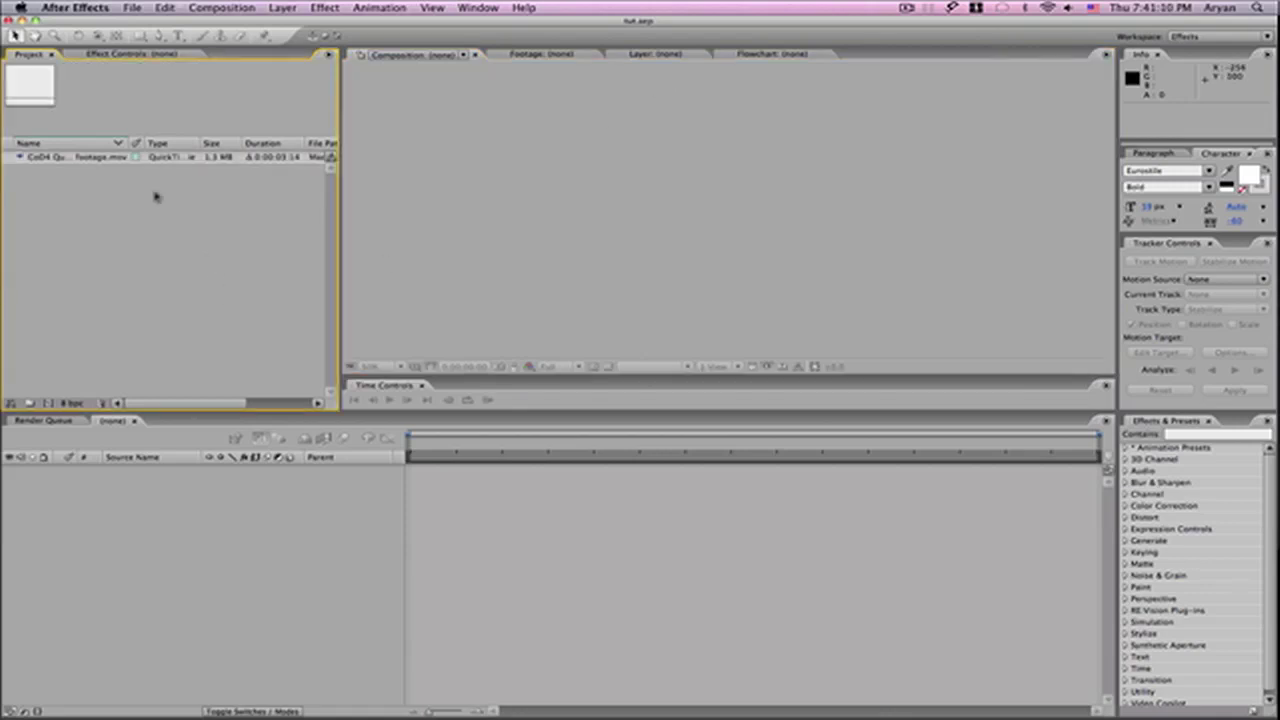
{"action": "left_click", "coordinate": [72, 157]}
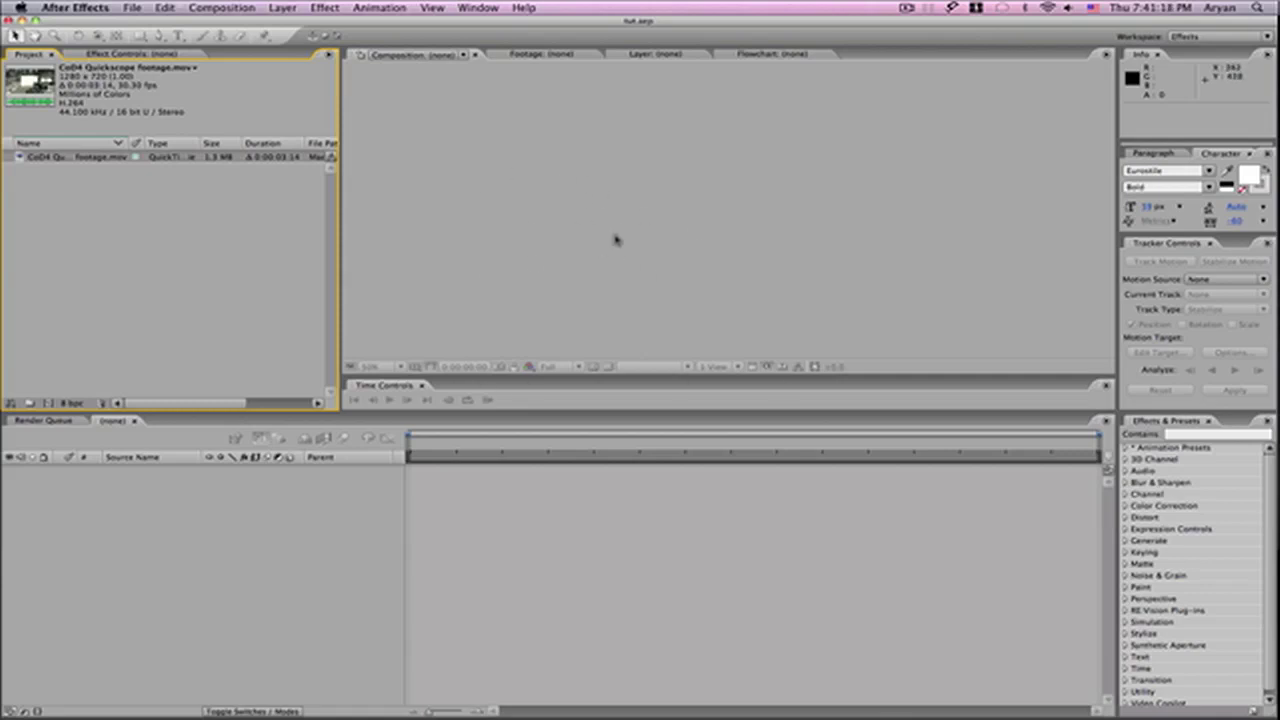
{"action": "left_click", "coordinate": [655, 210]}
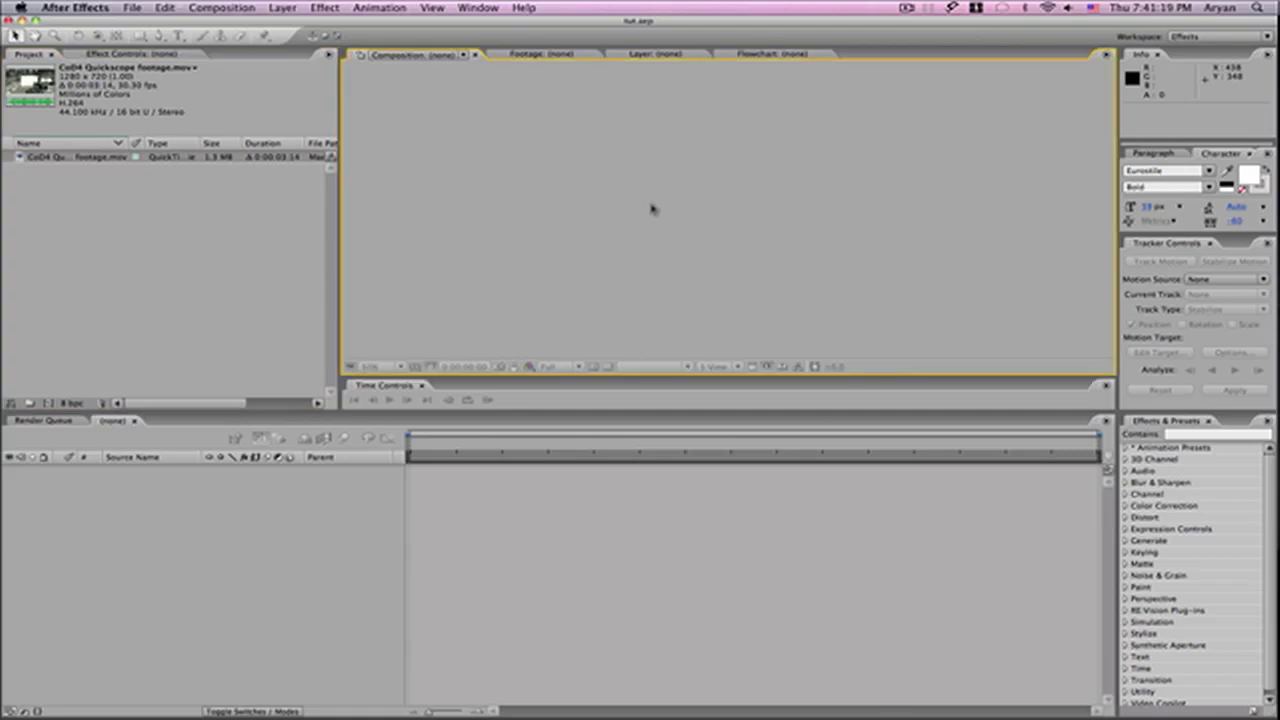
{"action": "left_click", "coordinate": [268, 321]}
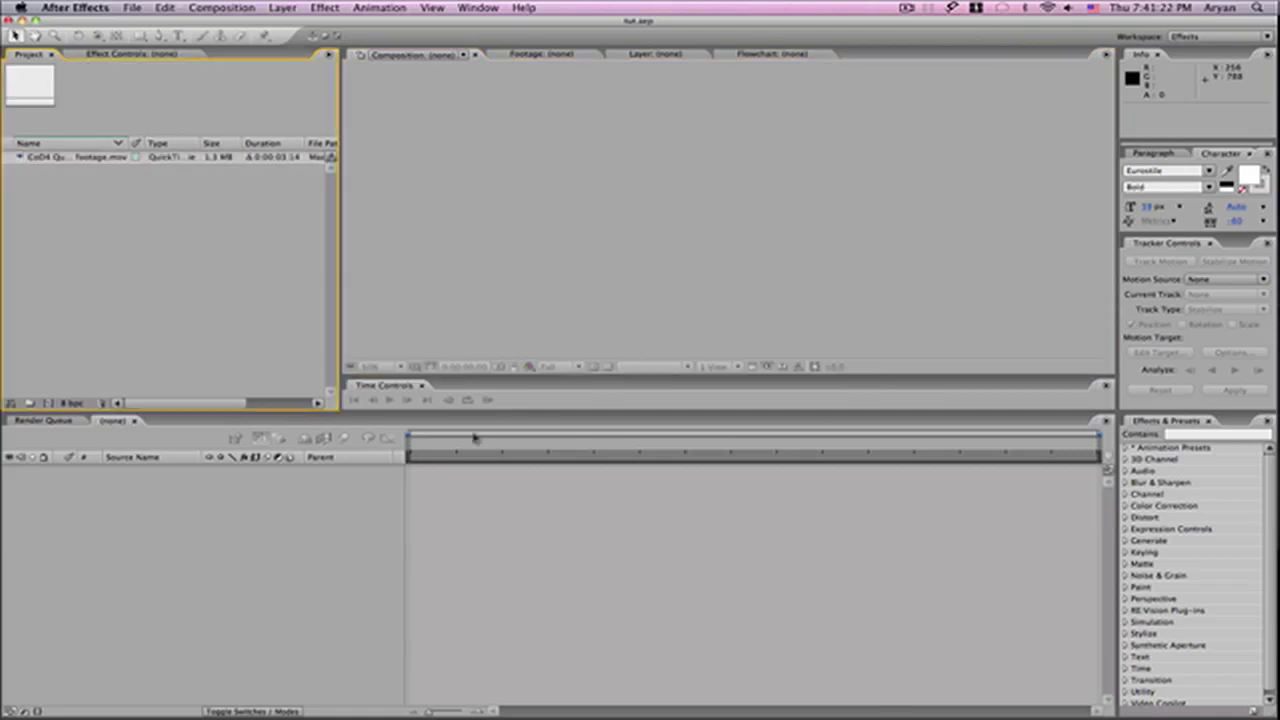
{"action": "left_click", "coordinate": [76, 157]}
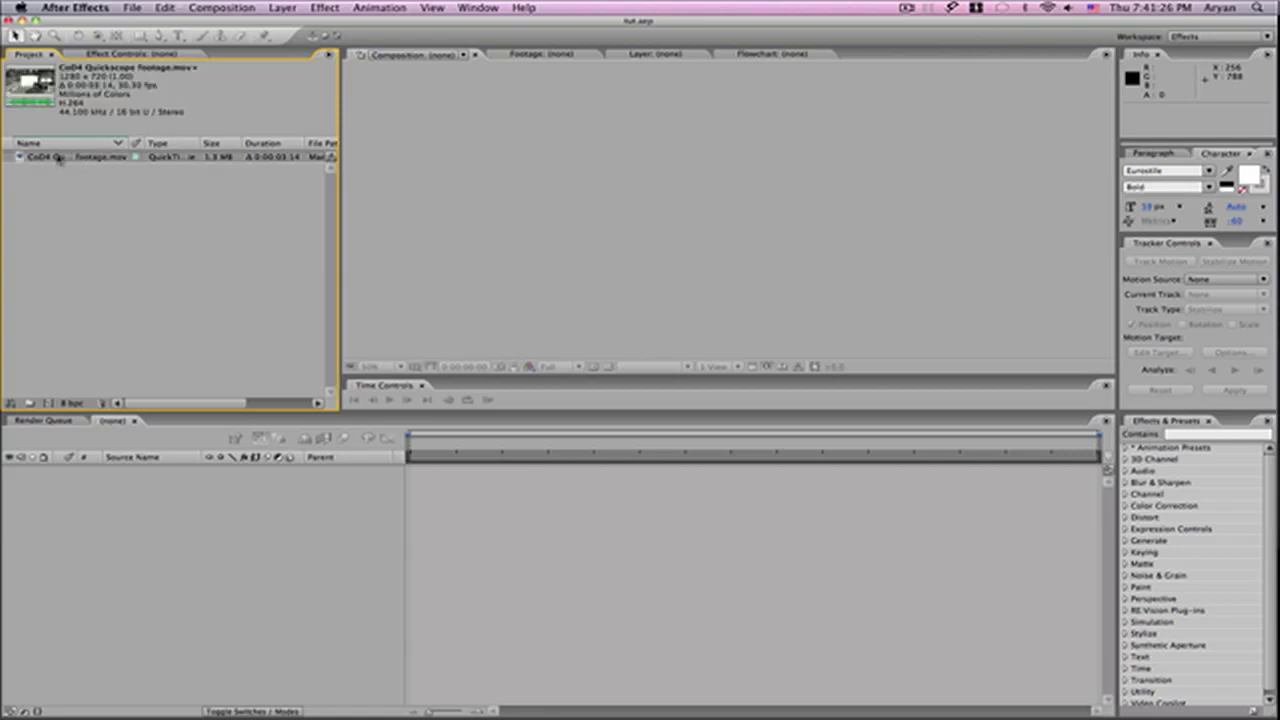
{"action": "left_click_drag", "start_coordinate": [59, 160], "coordinate": [664, 222]}
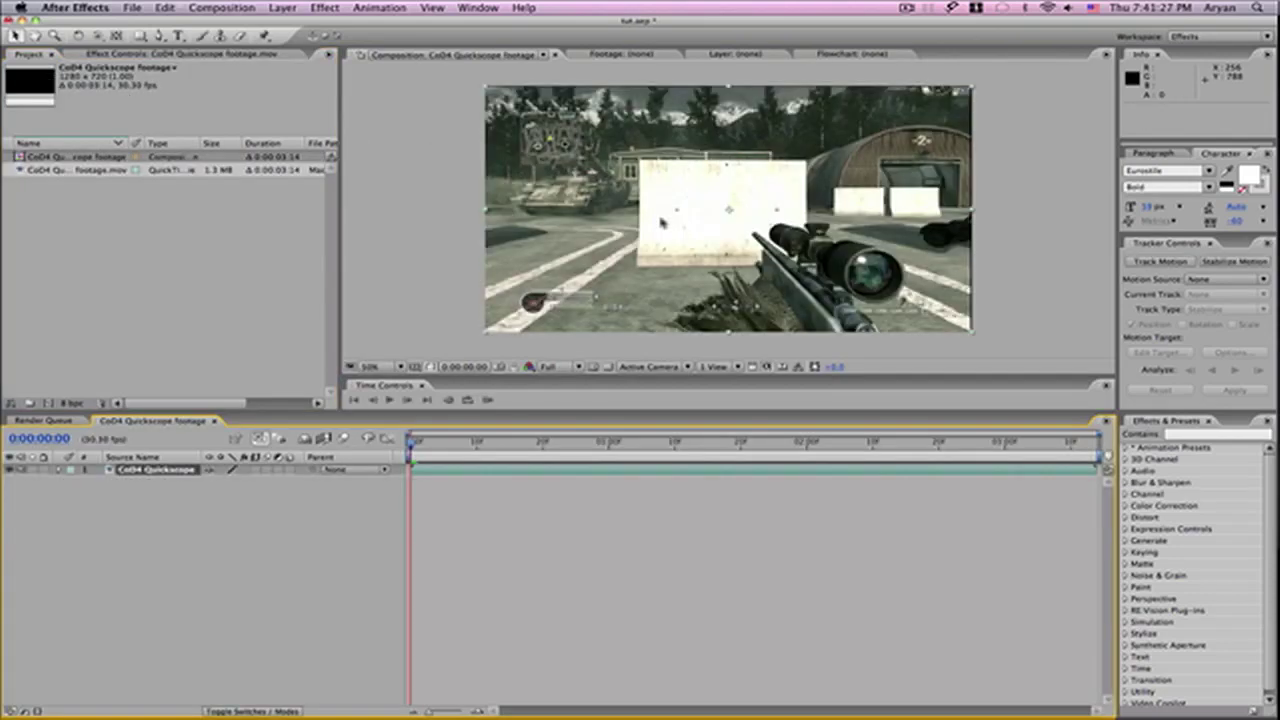
- Play back the beginning of the footage and return the playhead to 0:00:00:00
{"action": "left_click", "coordinate": [632, 567]}
{"action": "key", "text": "space"}
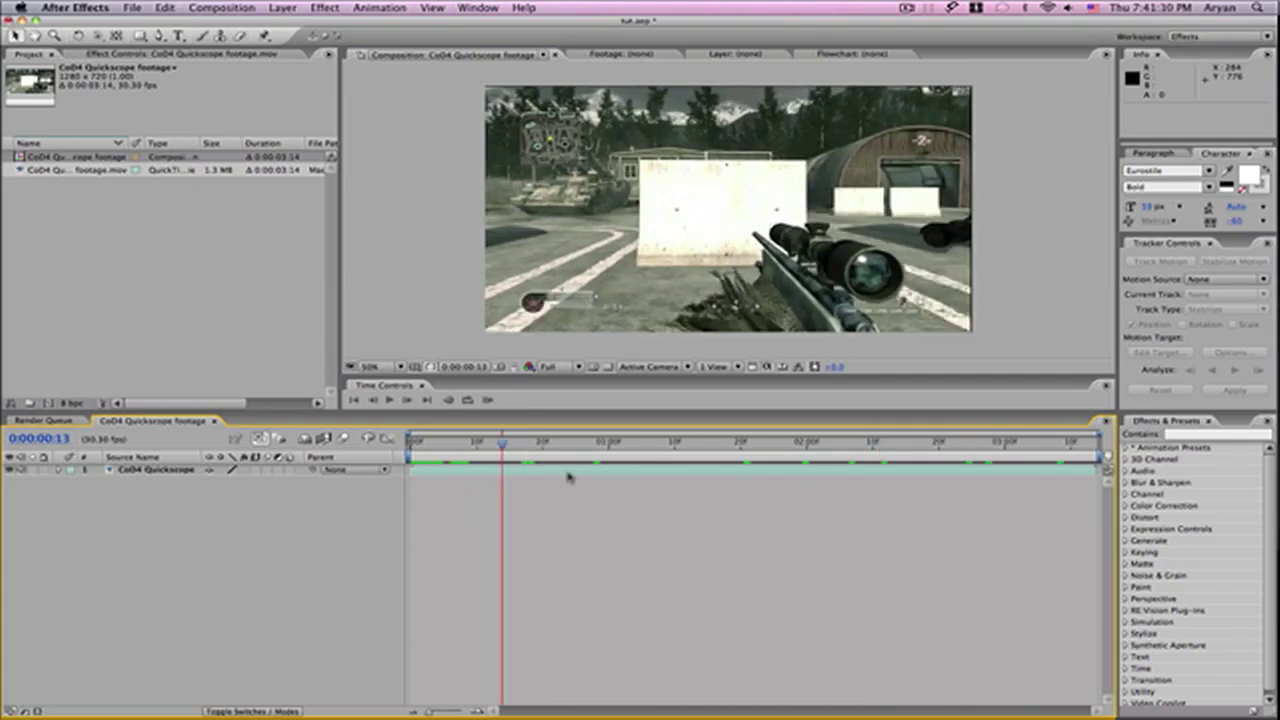
{"action": "left_click_drag", "start_coordinate": [568, 477], "coordinate": [409, 466]}
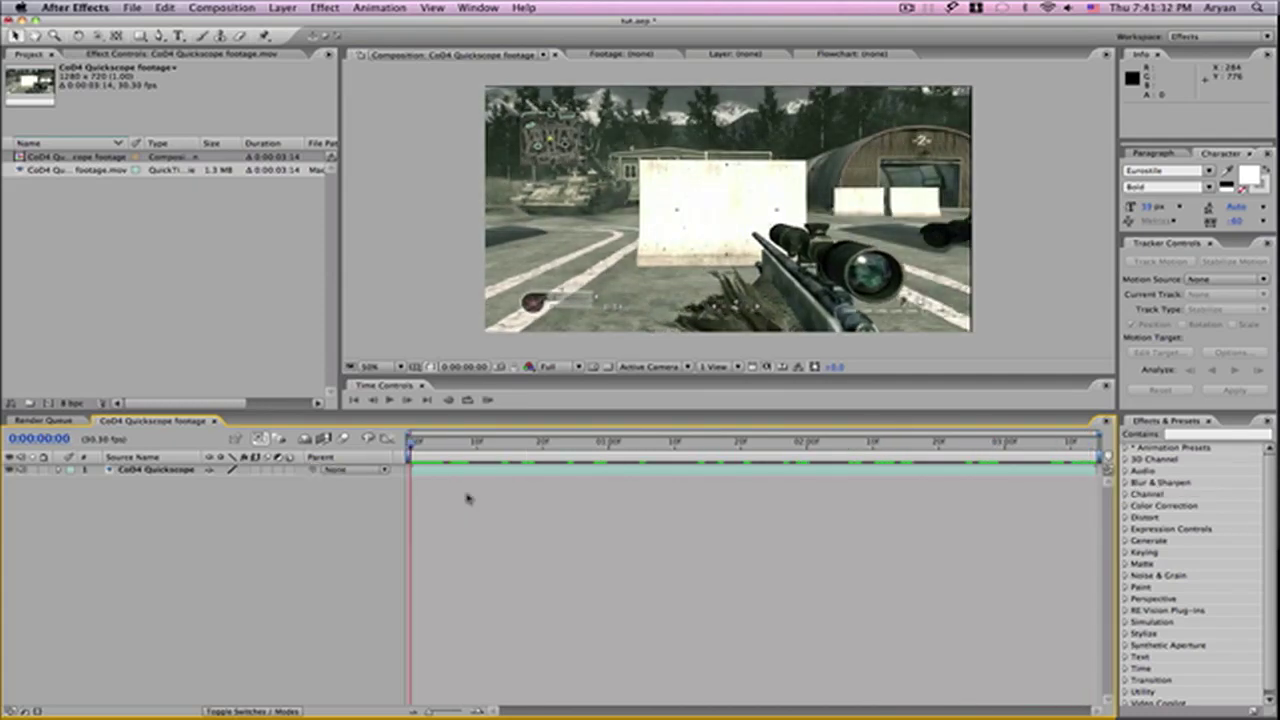
{"action": "left_click", "coordinate": [529, 475]}
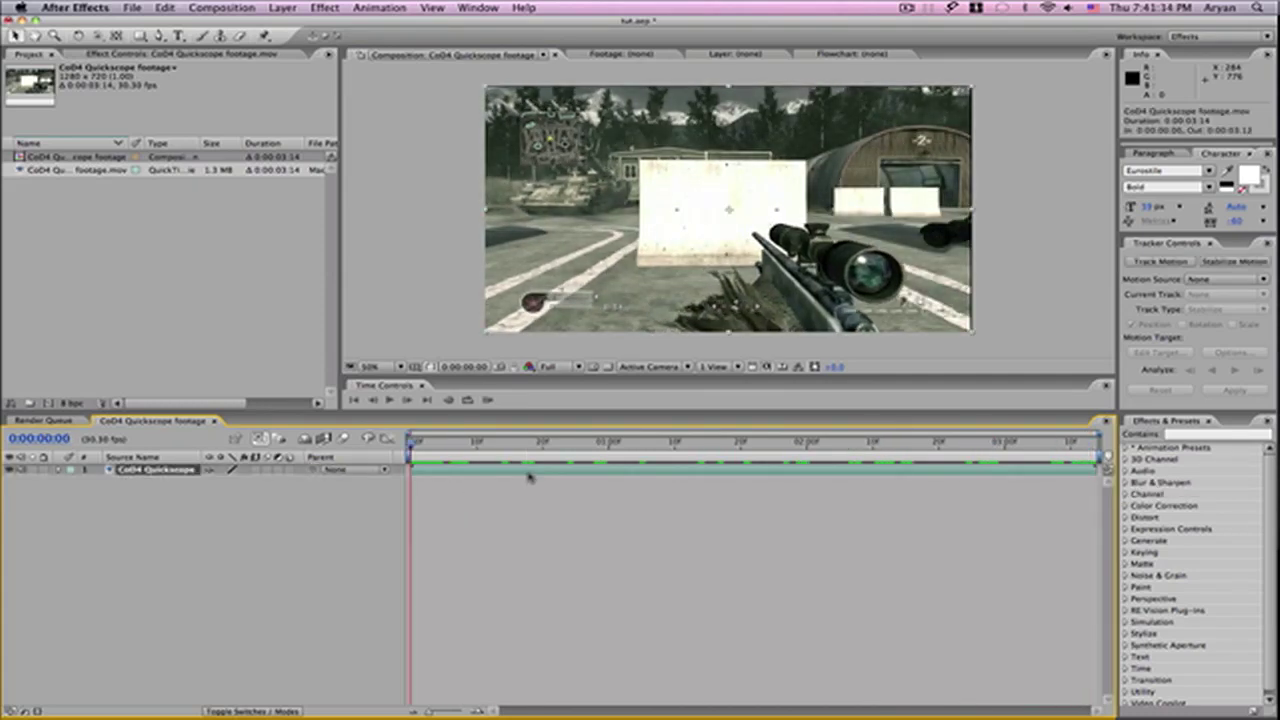
{"action": "right_click", "coordinate": [529, 475]}
{"action": "left_click", "coordinate": [511, 551]}
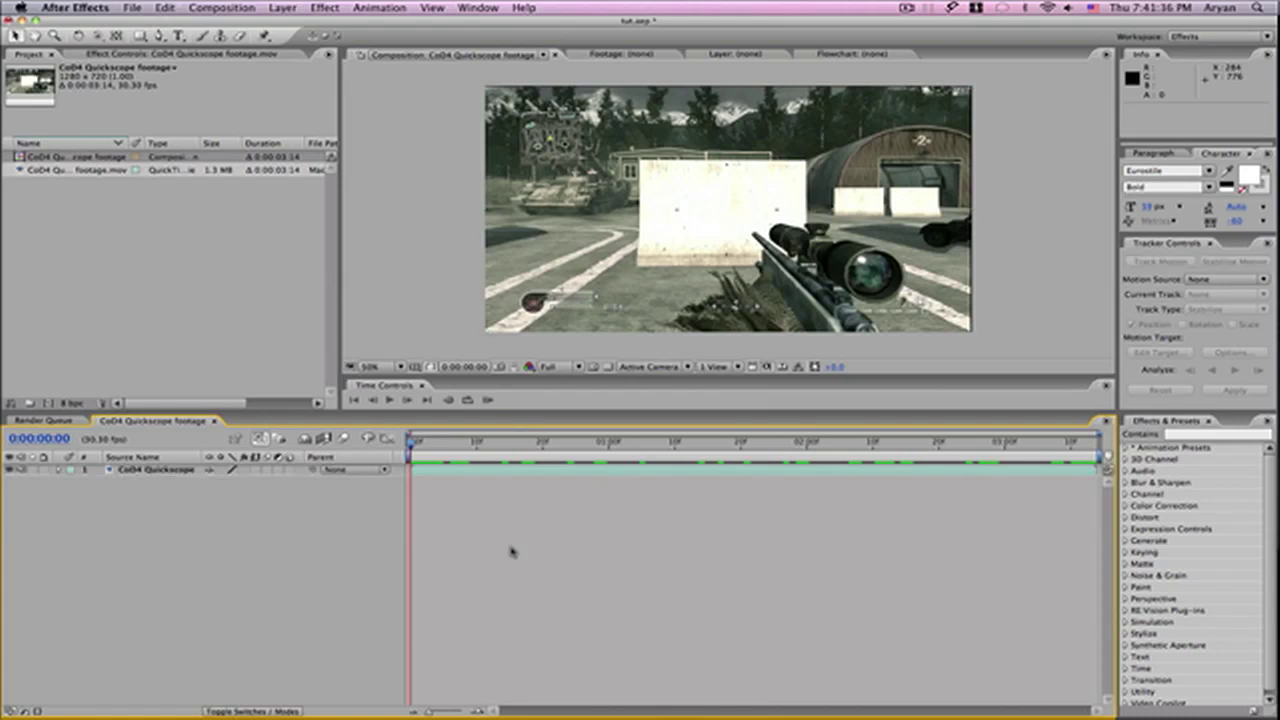
- Extend the composition's duration to 0:00:10:00 and fit the whole duration in the timeline
{"action": "left_click", "coordinate": [623, 470]}
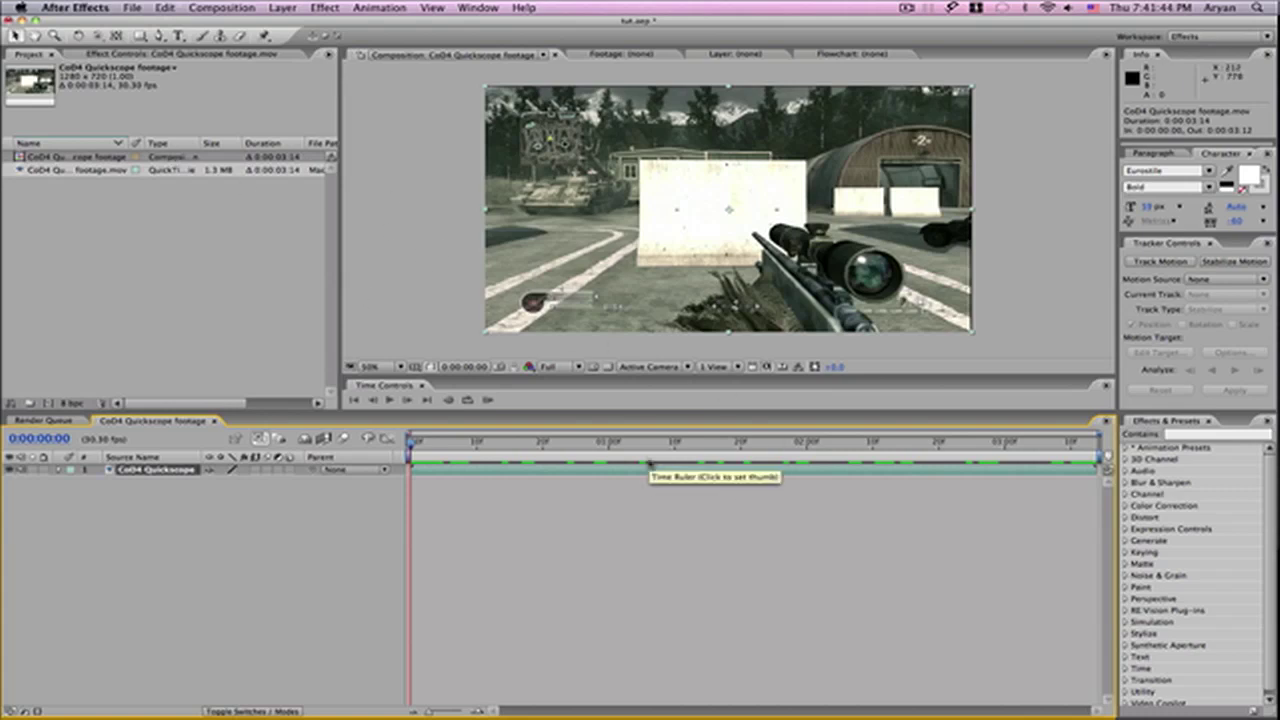
{"action": "key", "text": "super+k"}
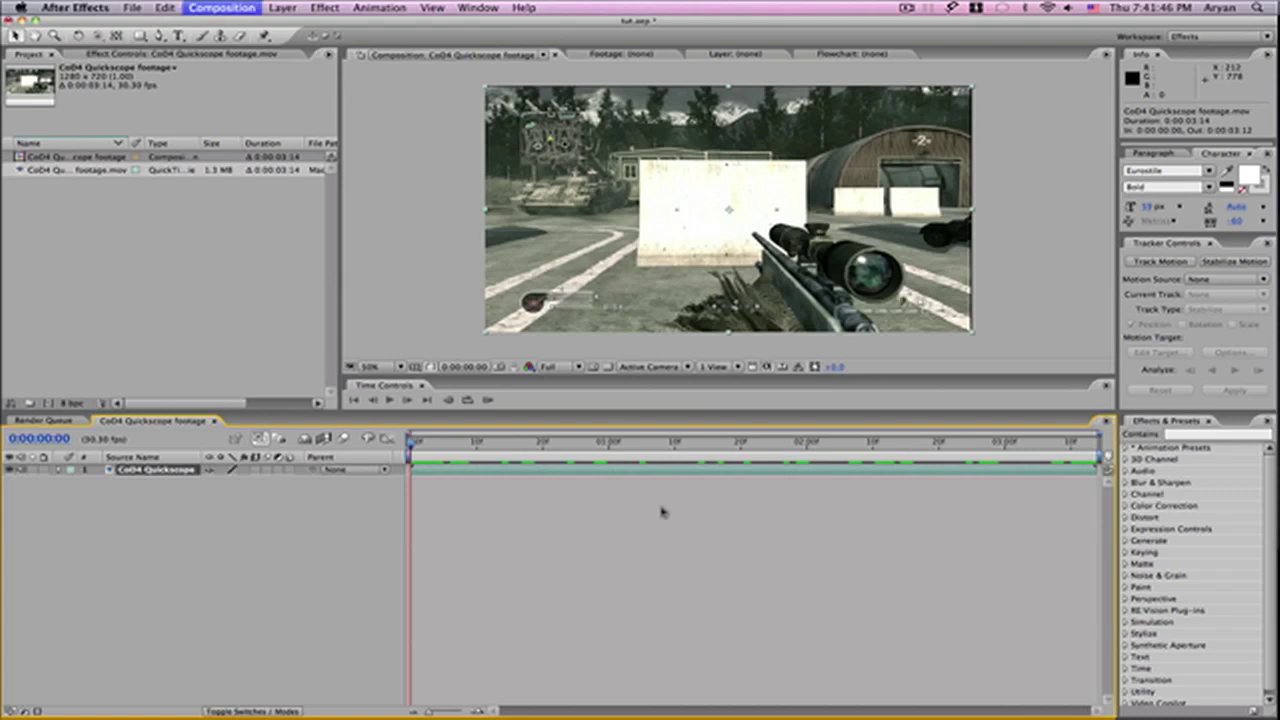
{"action": "double_click", "coordinate": [585, 388]}
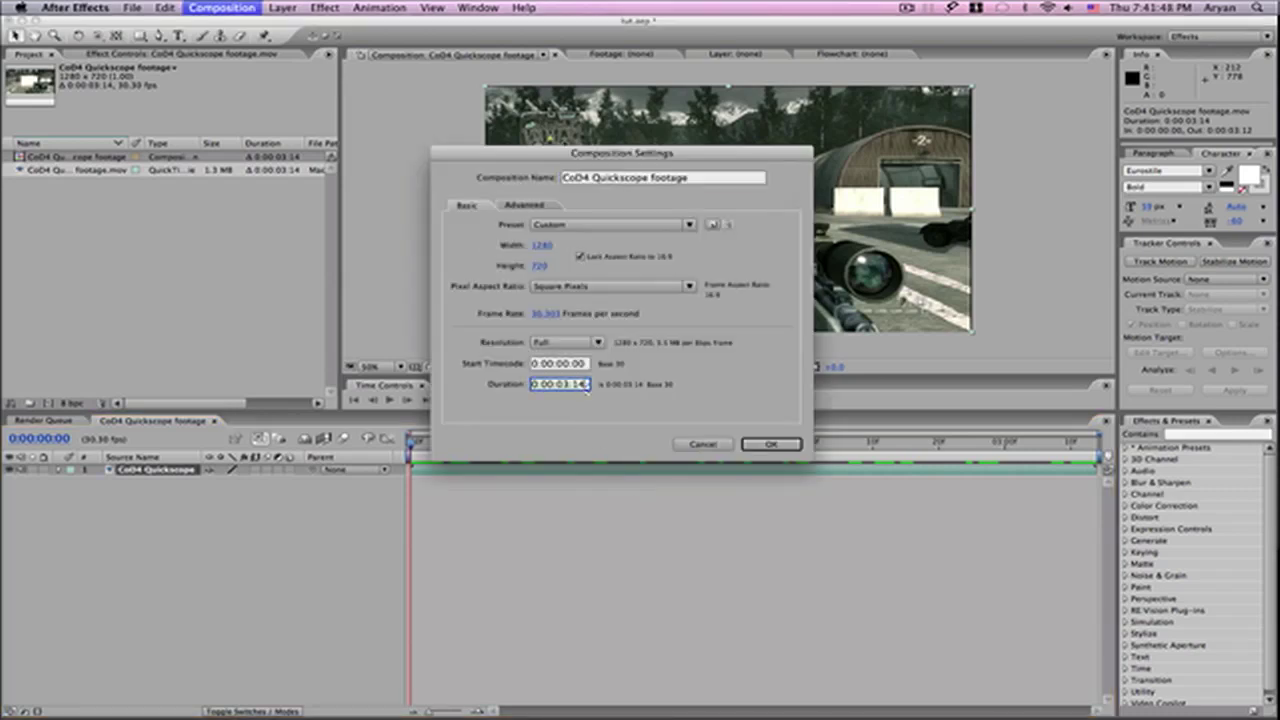
{"action": "key", "text": "BackSpace"}
{"action": "key", "text": "BackSpace"}
{"action": "key", "text": "BackSpace"}
{"action": "type", "text": "10"}
{"action": "key", "text": "Return"}
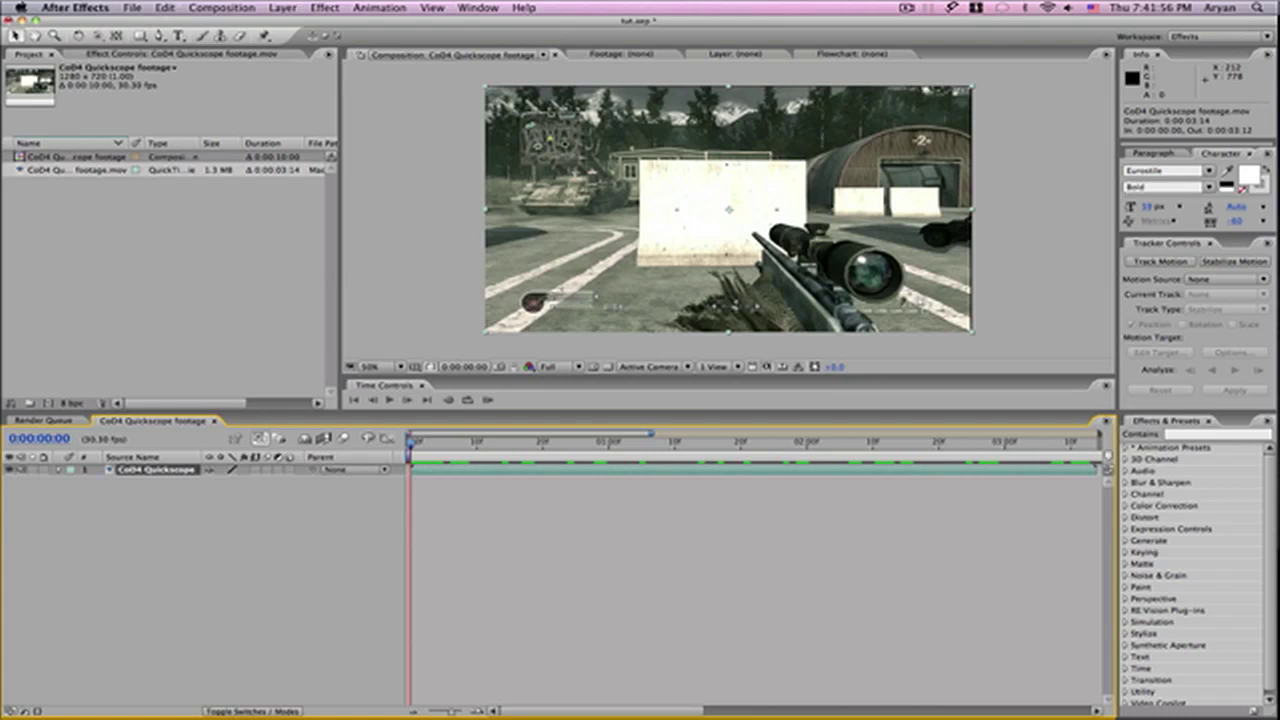
{"action": "left_click_drag", "start_coordinate": [445, 713], "coordinate": [429, 713]}
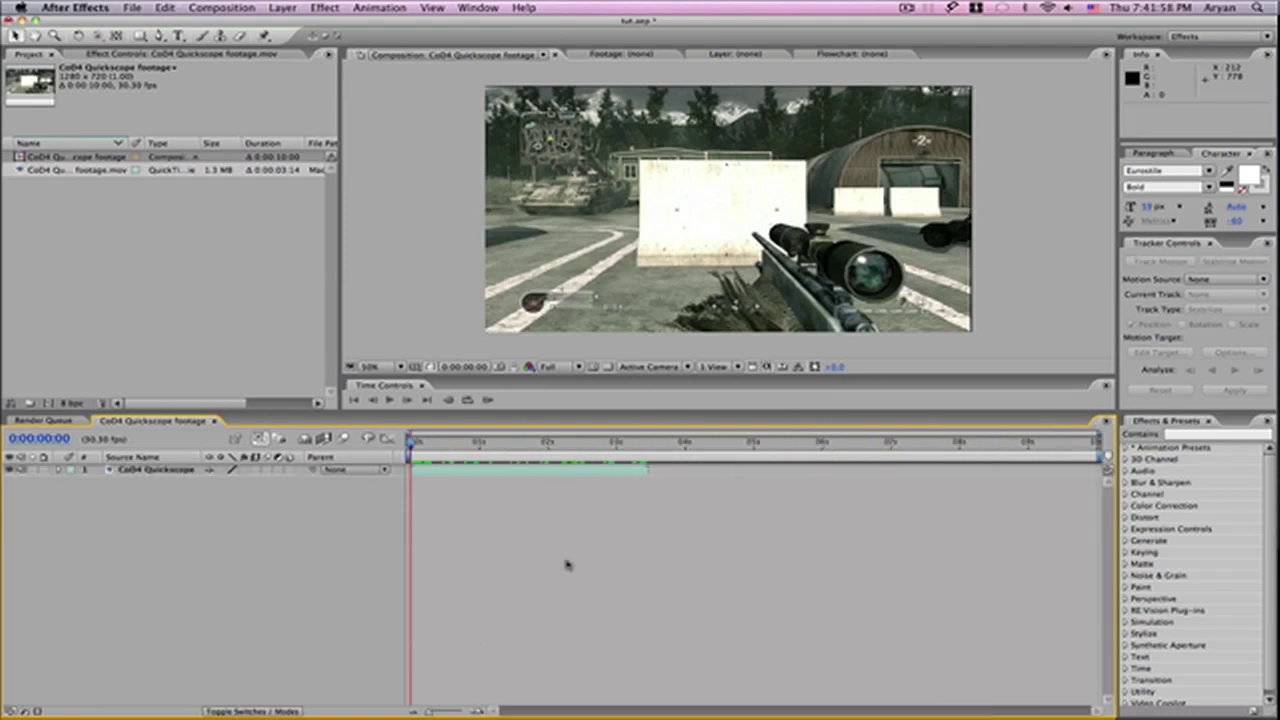
- Apply the Timewarp effect to the footage layer with the playhead at 0:00:01:11
{"action": "left_click_drag", "start_coordinate": [637, 443], "coordinate": [506, 441]}
{"action": "left_click", "coordinate": [583, 471]}
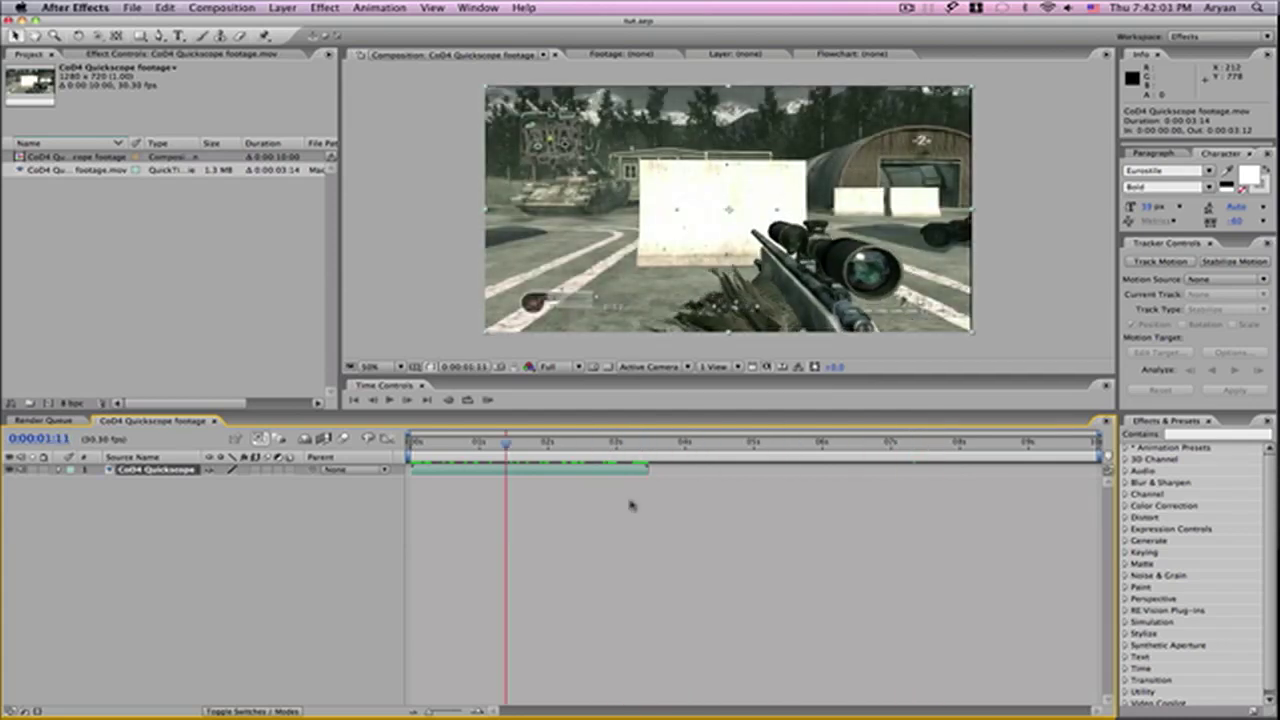
{"action": "right_click", "coordinate": [482, 472]}
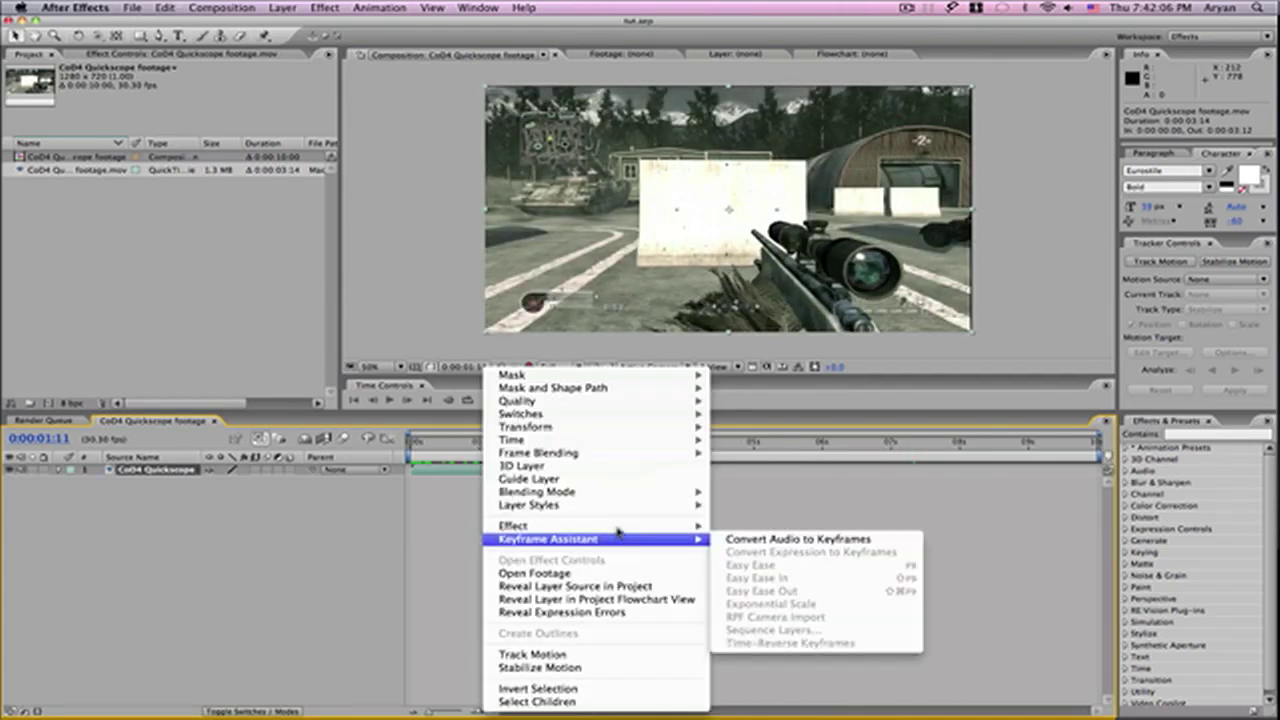
{"action": "mouse_move", "coordinate": [617, 528]}
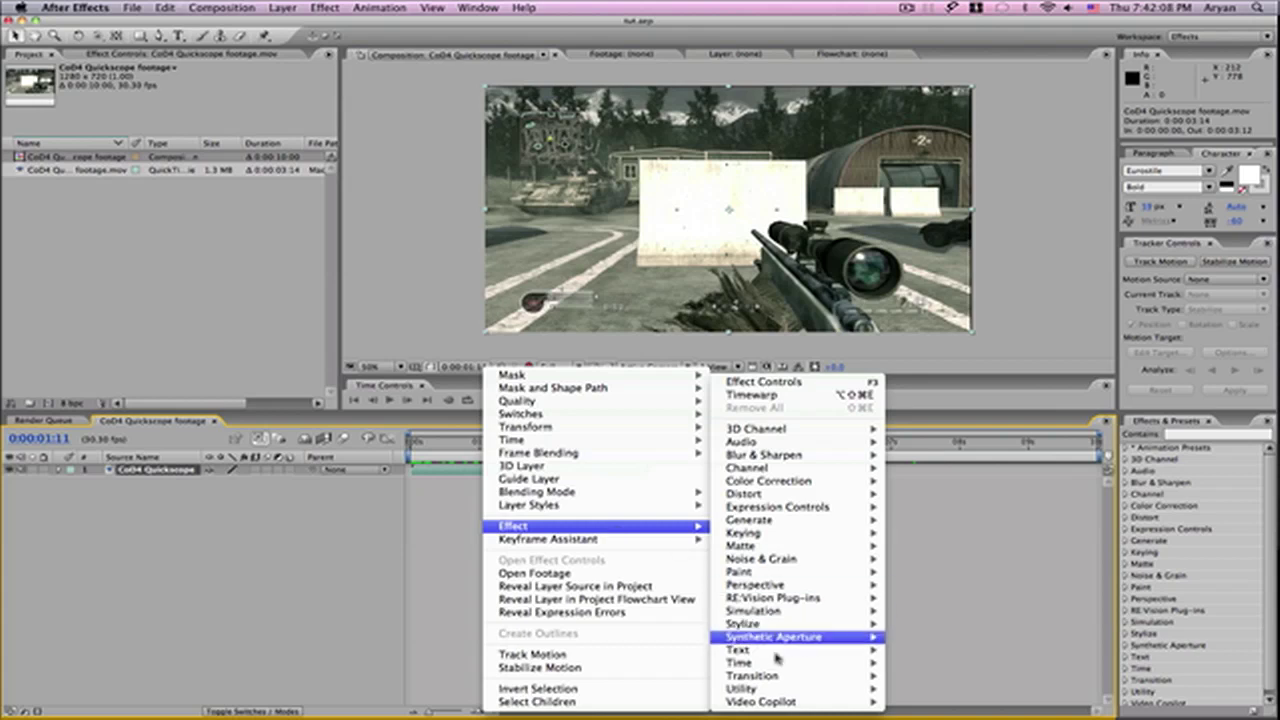
{"action": "mouse_move", "coordinate": [777, 663]}
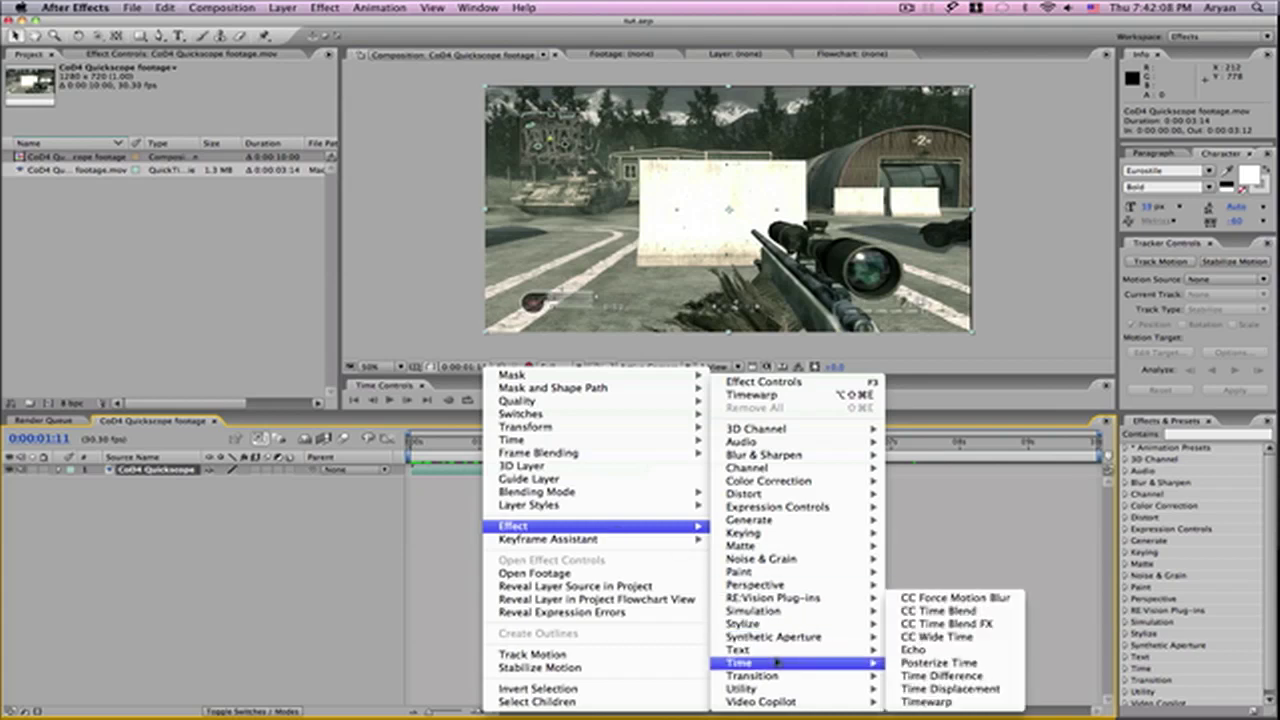
{"action": "left_click", "coordinate": [960, 702]}
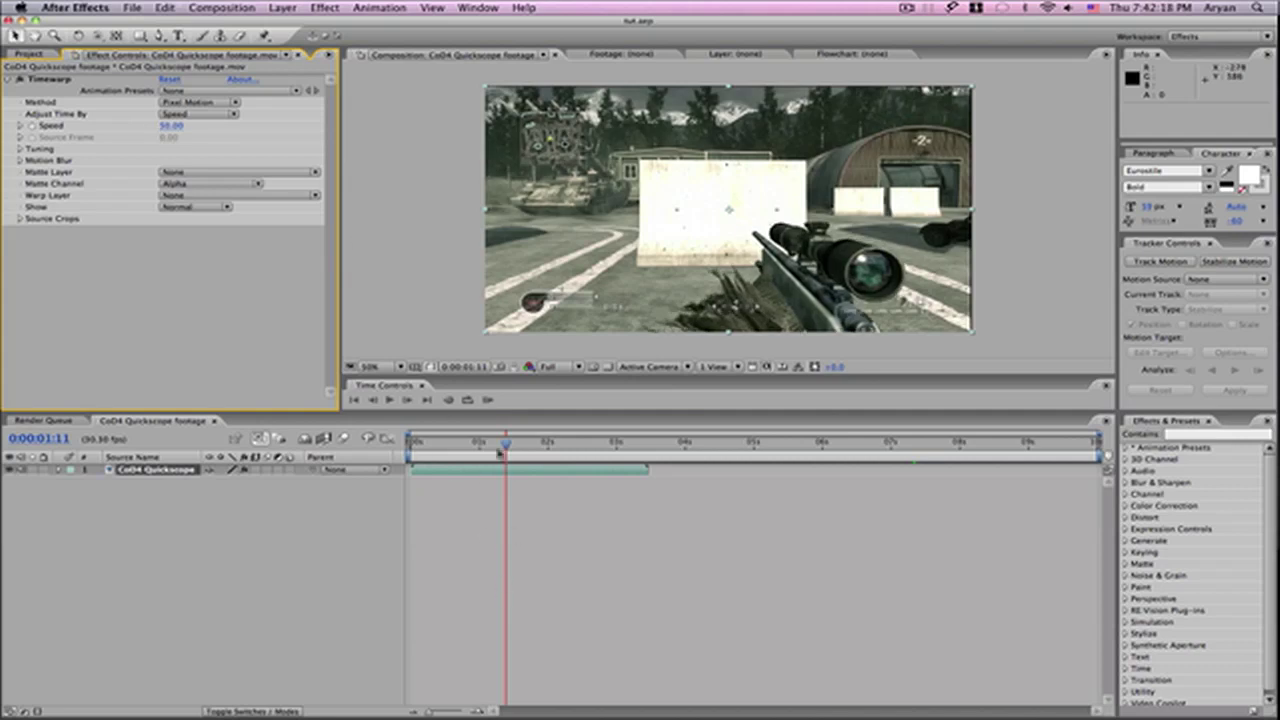
- Set the Timewarp Speed to 100 and save the project
{"action": "left_click", "coordinate": [165, 128]}
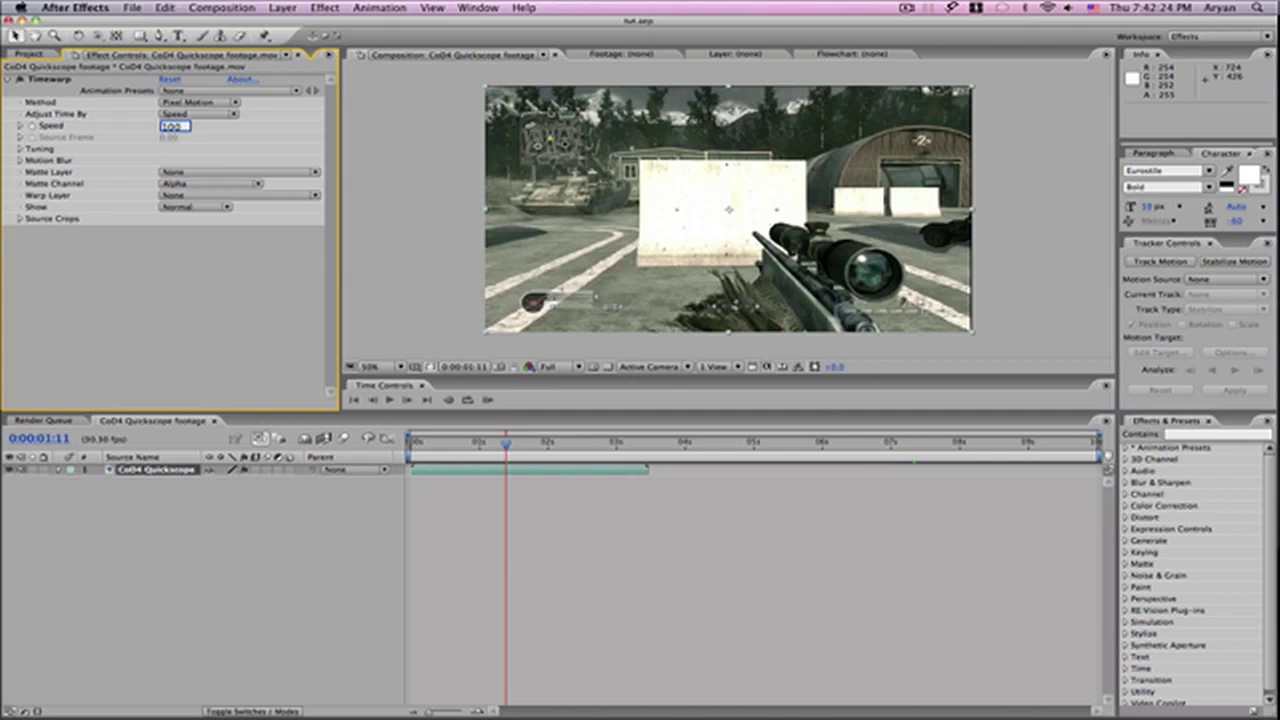
{"action": "key", "text": "Return"}
{"action": "key", "text": "super+s"}
{"action": "left_click", "coordinate": [540, 515]}
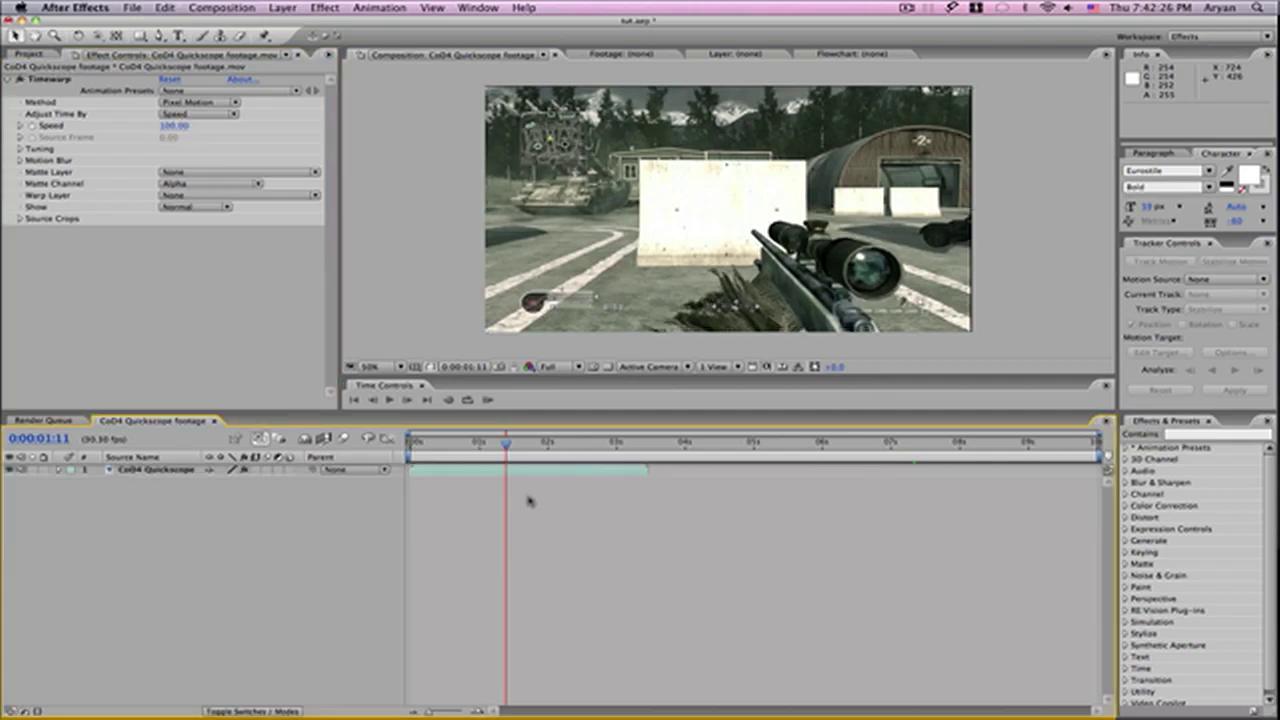
- Reveal the layer's Timewarp properties and start Speed keyframing with a keyframe of 100 at 0:00:01:26
{"action": "left_click_drag", "start_coordinate": [508, 446], "coordinate": [545, 451]}
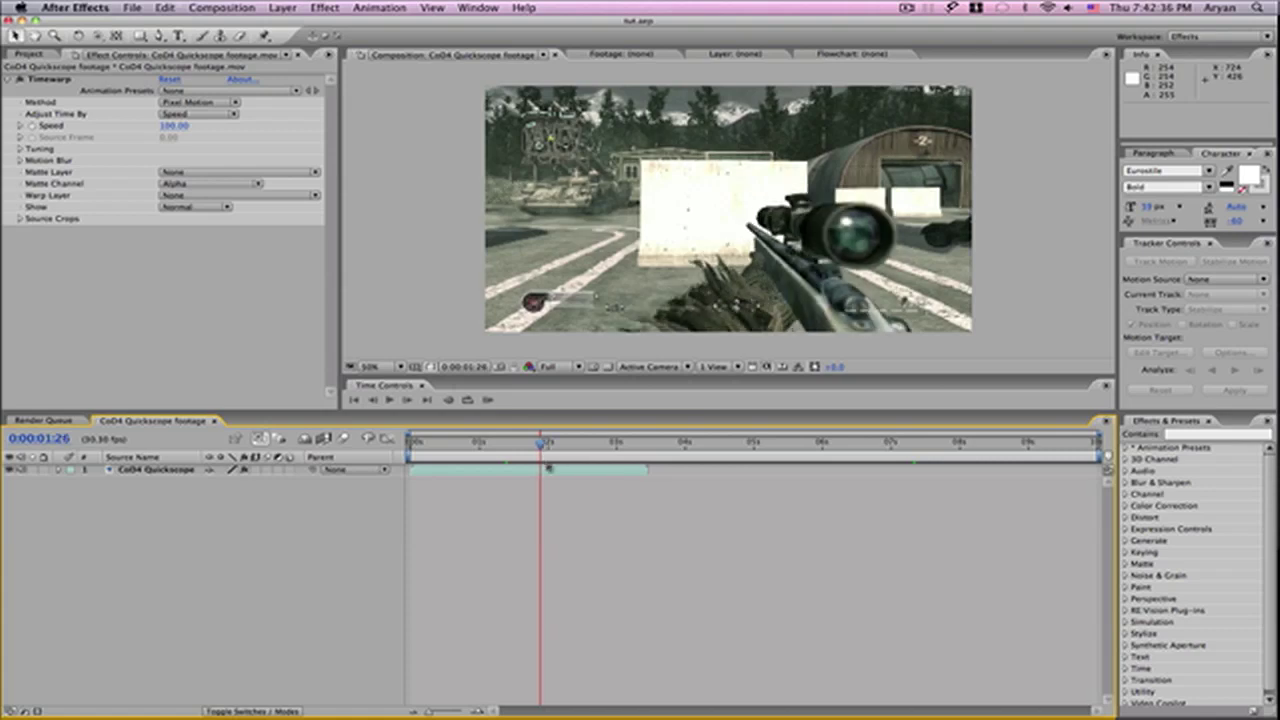
{"action": "left_click", "coordinate": [548, 469]}
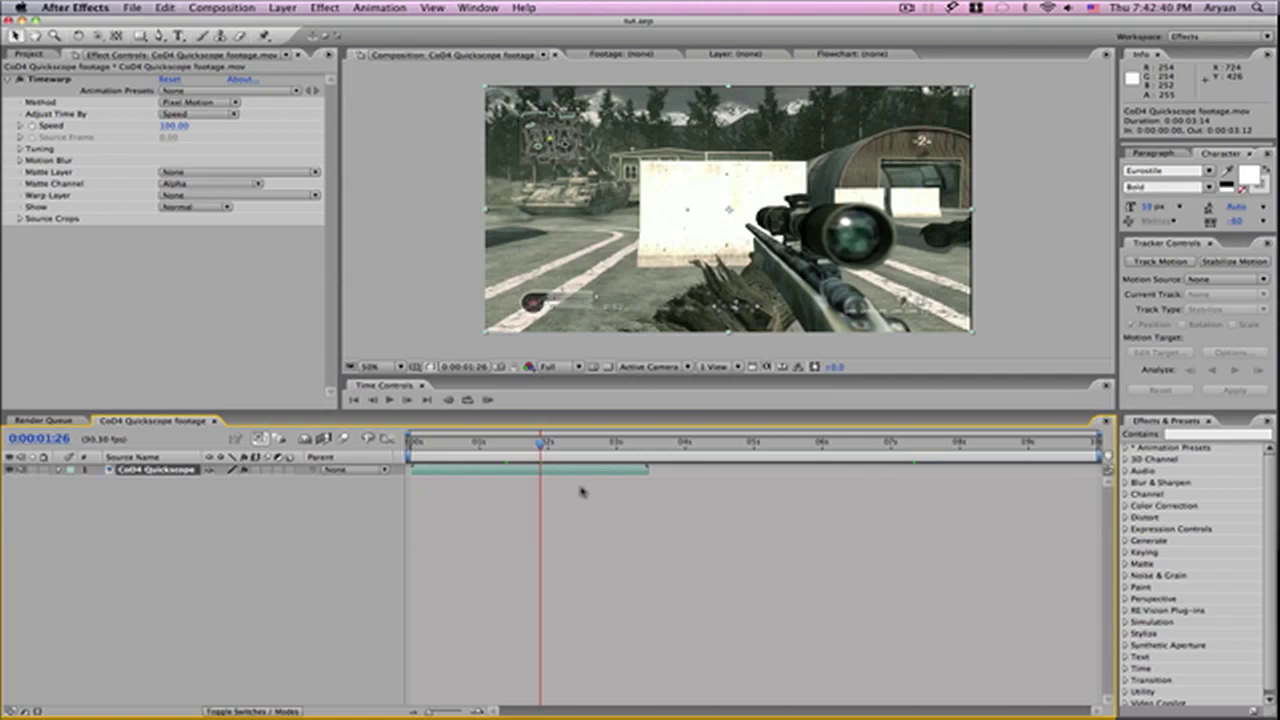
{"action": "left_click", "coordinate": [58, 469]}
{"action": "left_click", "coordinate": [72, 481]}
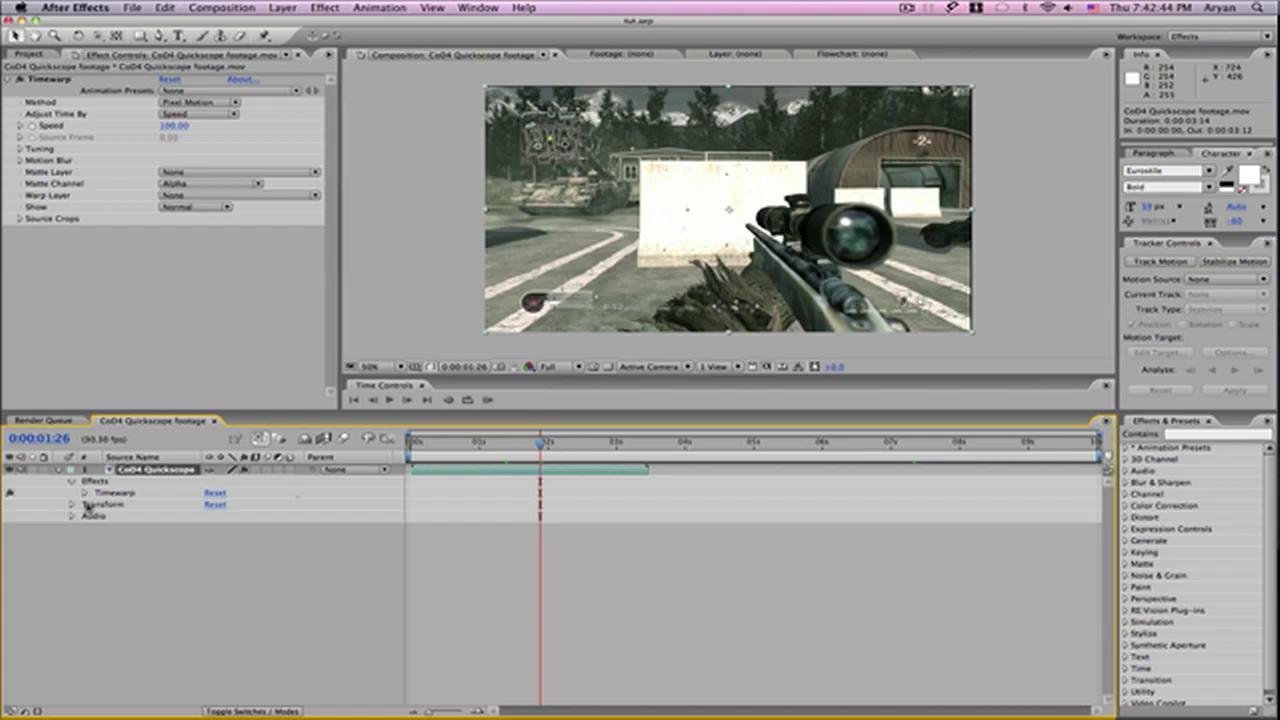
{"action": "left_click", "coordinate": [86, 493]}
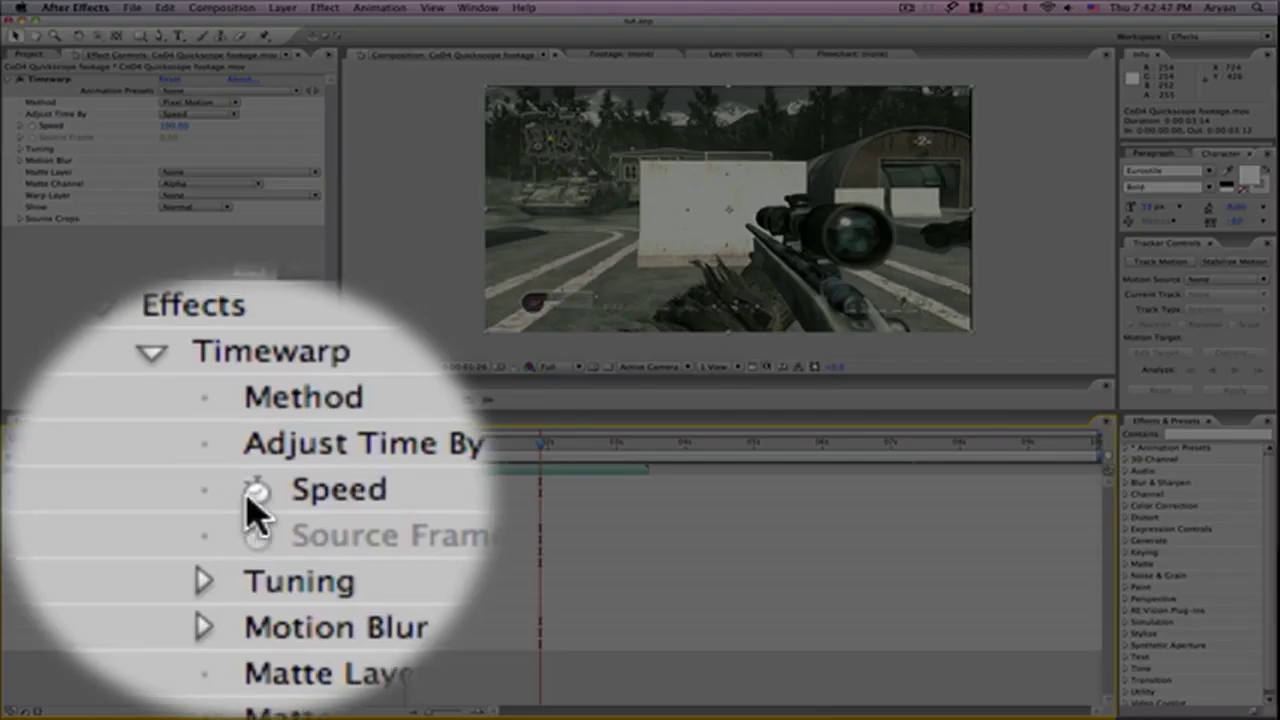
{"action": "left_click", "coordinate": [108, 529]}
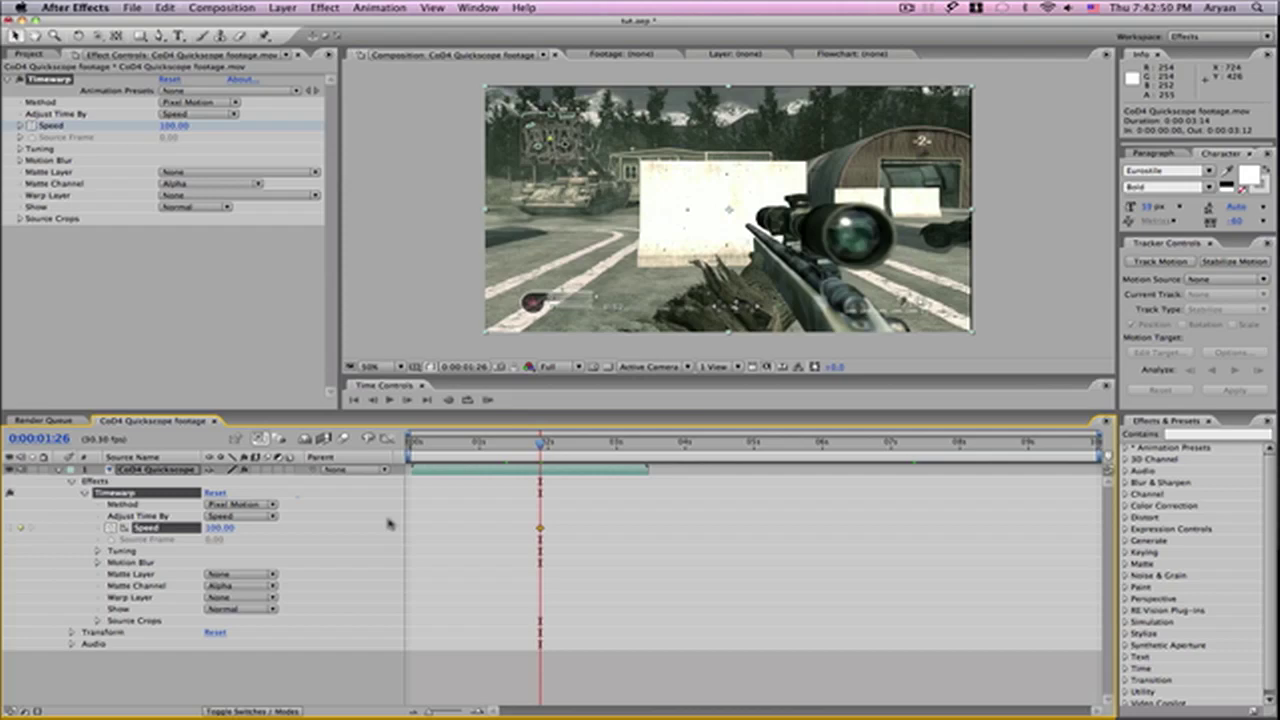
- Set the Timewarp Speed to 5 at 0:00:01:27 and add a Speed keyframe holding that value at 0:00:02:16
{"action": "key", "text": "Page_Down"}
{"action": "left_click", "coordinate": [220, 527]}
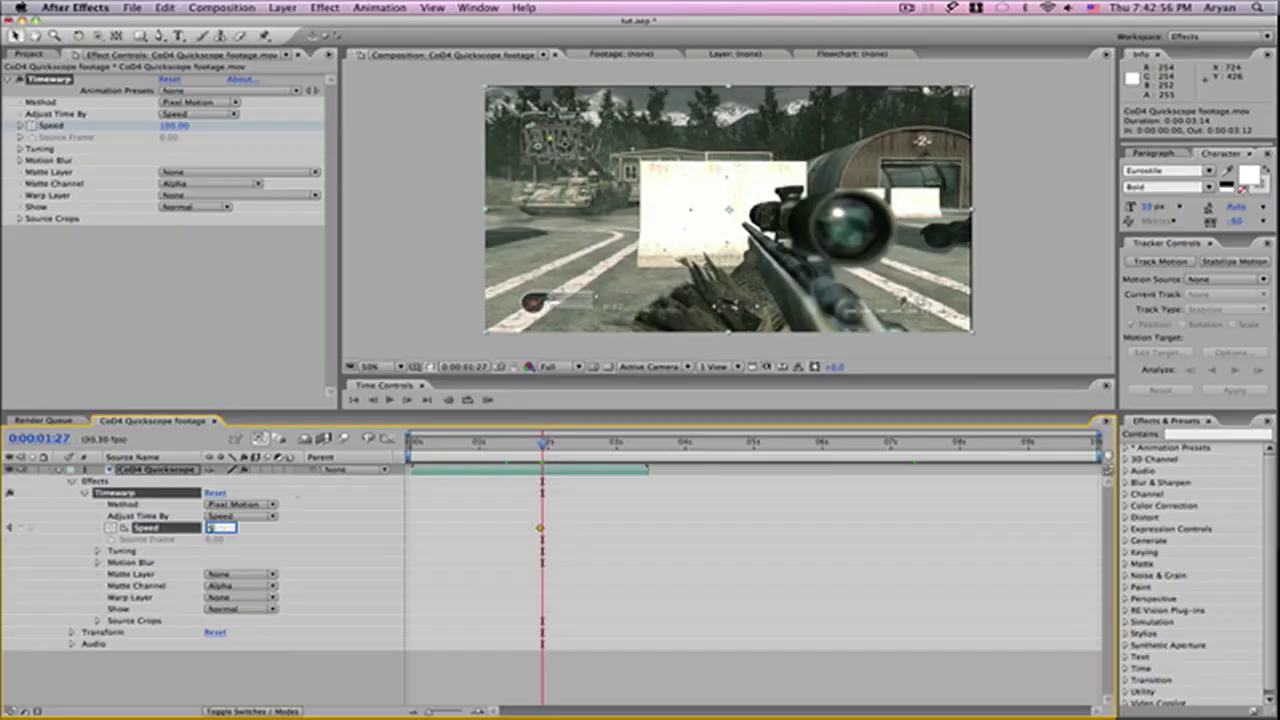
{"action": "type", "text": "5"}
{"action": "key", "text": "Return"}
{"action": "left_click_drag", "start_coordinate": [548, 447], "coordinate": [586, 443]}
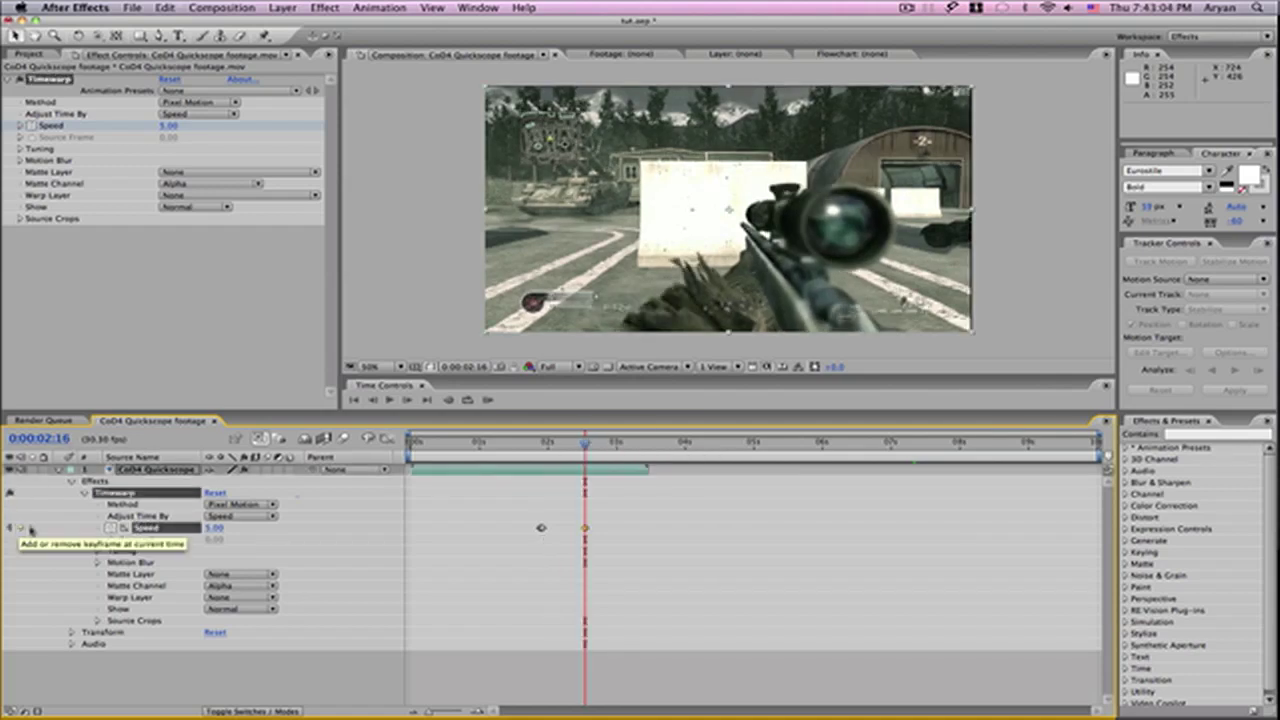
{"action": "left_click", "coordinate": [20, 528]}
- Preview the slowed section between the Speed keyframes, starting just after 0:00:01:28
{"action": "left_click", "coordinate": [544, 447]}
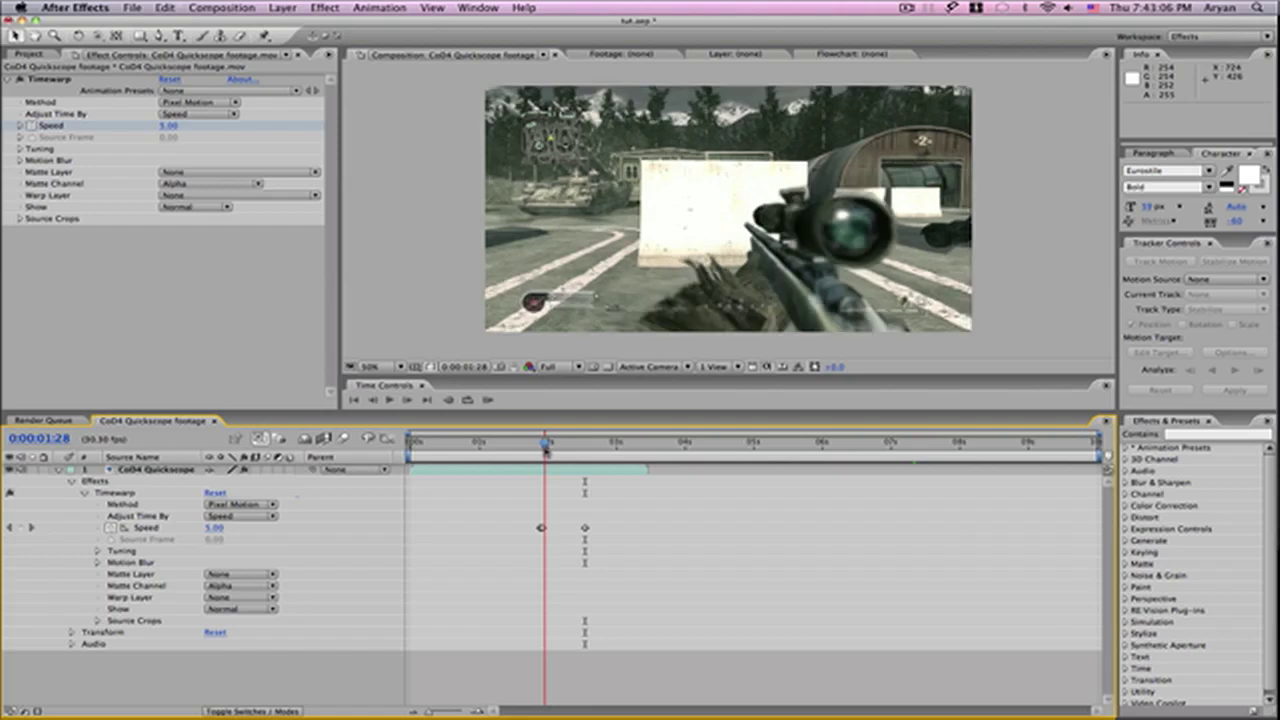
{"action": "left_click", "coordinate": [551, 448]}
{"action": "key", "text": "space"}
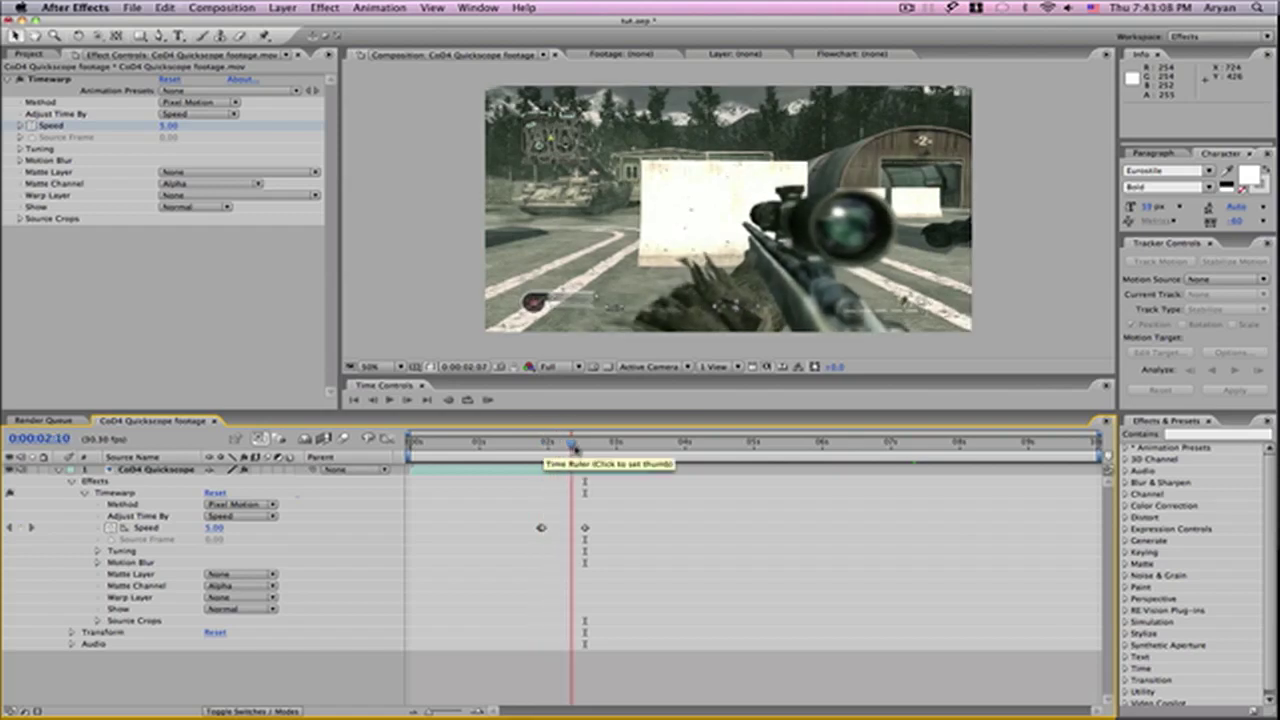
{"action": "left_click", "coordinate": [540, 448]}
- Set the Timewarp Speed to 100 at 0:00:02:18 and move the playhead back to 0:00:01:22
{"action": "left_click_drag", "start_coordinate": [540, 448], "coordinate": [590, 451]}
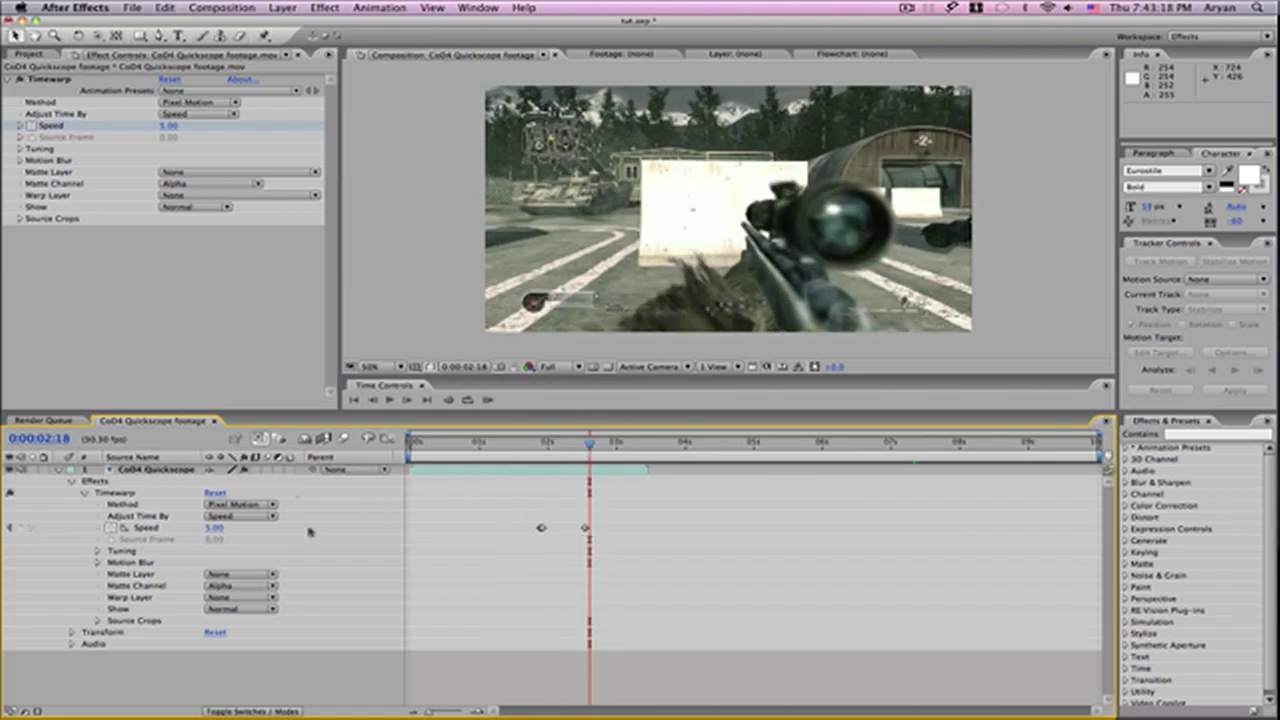
{"action": "left_click", "coordinate": [214, 528]}
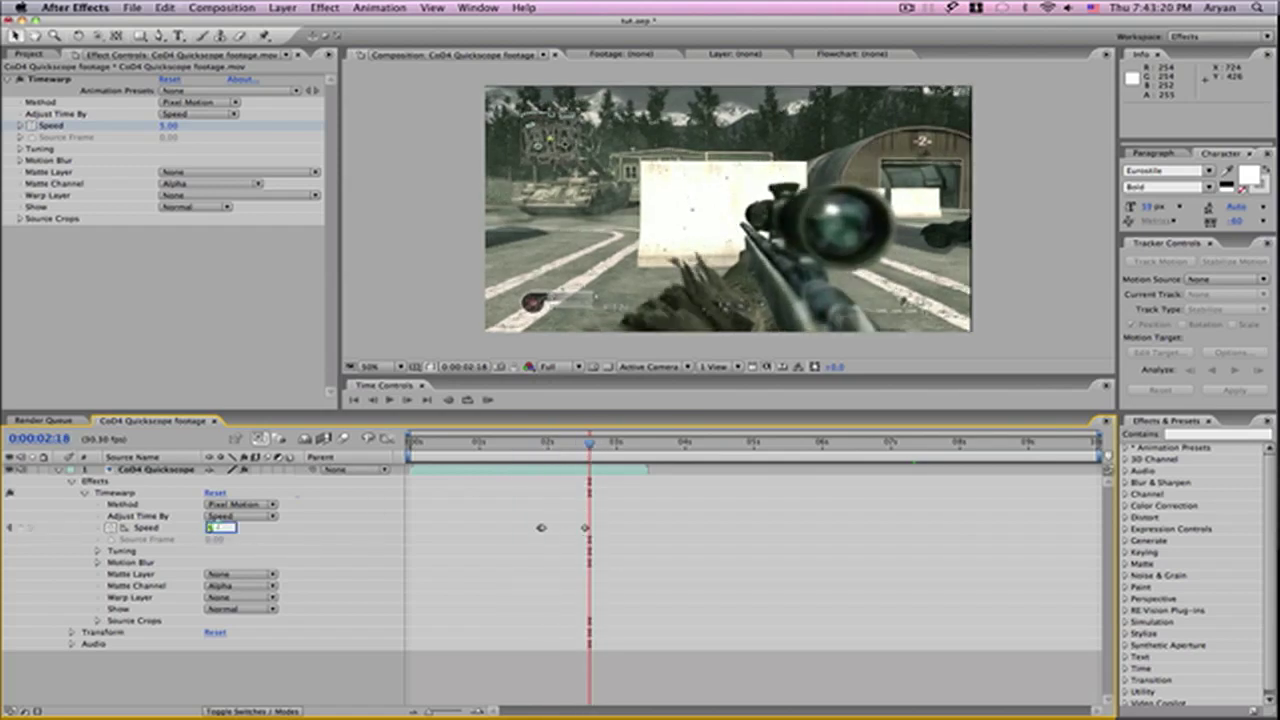
{"action": "type", "text": "100"}
{"action": "key", "text": "Return"}
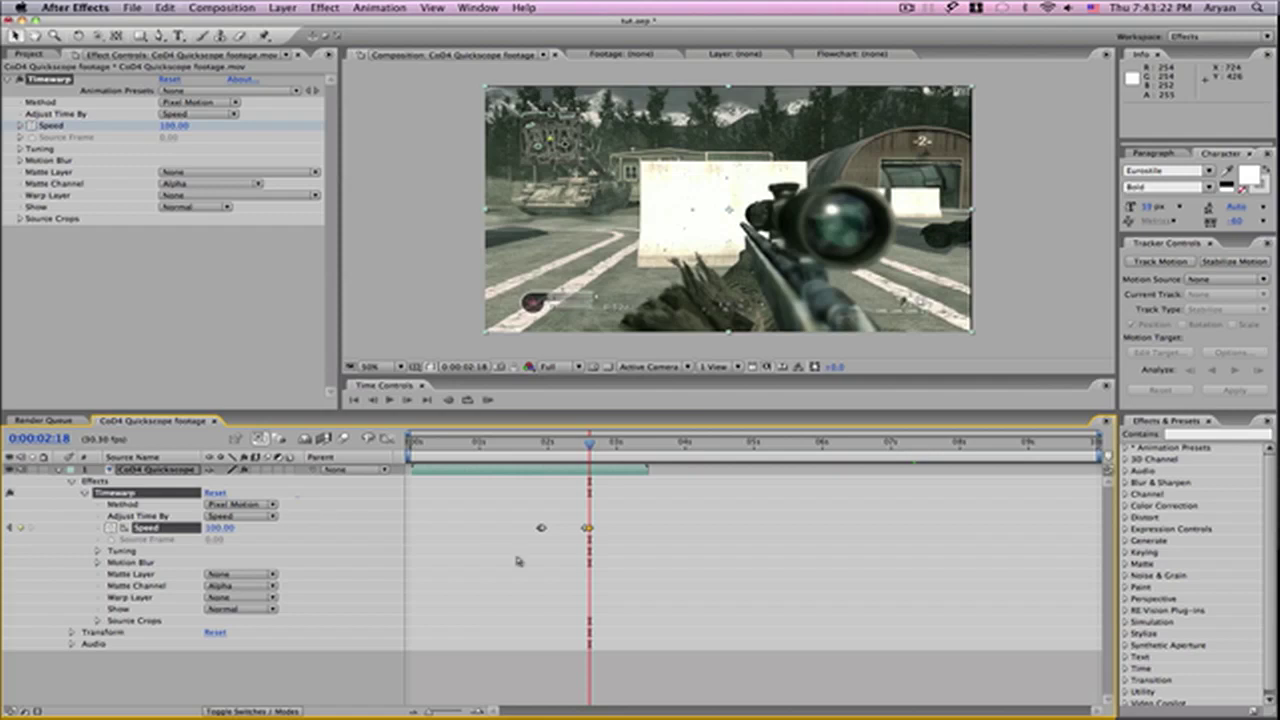
{"action": "left_click", "coordinate": [532, 450]}
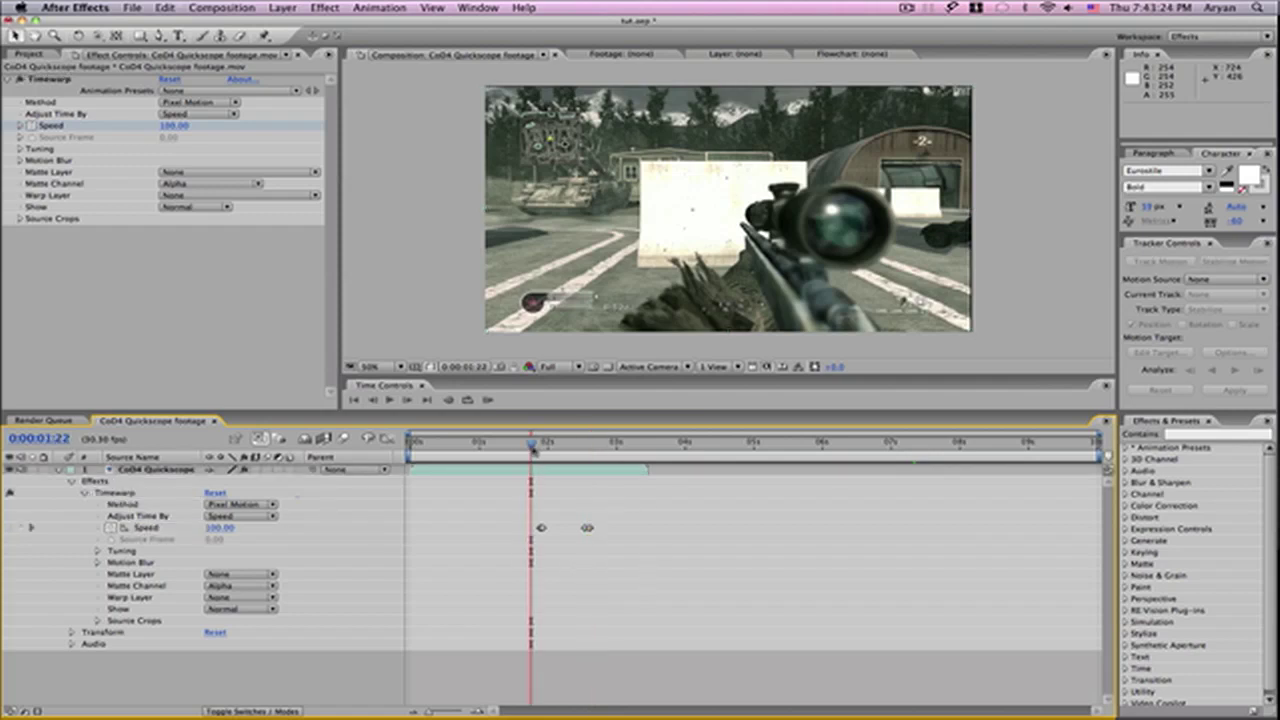
- Preview the slowed section from 0:00:01:23 and scrub past the last Speed keyframe to about 0:00:03:05
{"action": "left_click", "coordinate": [390, 399]}
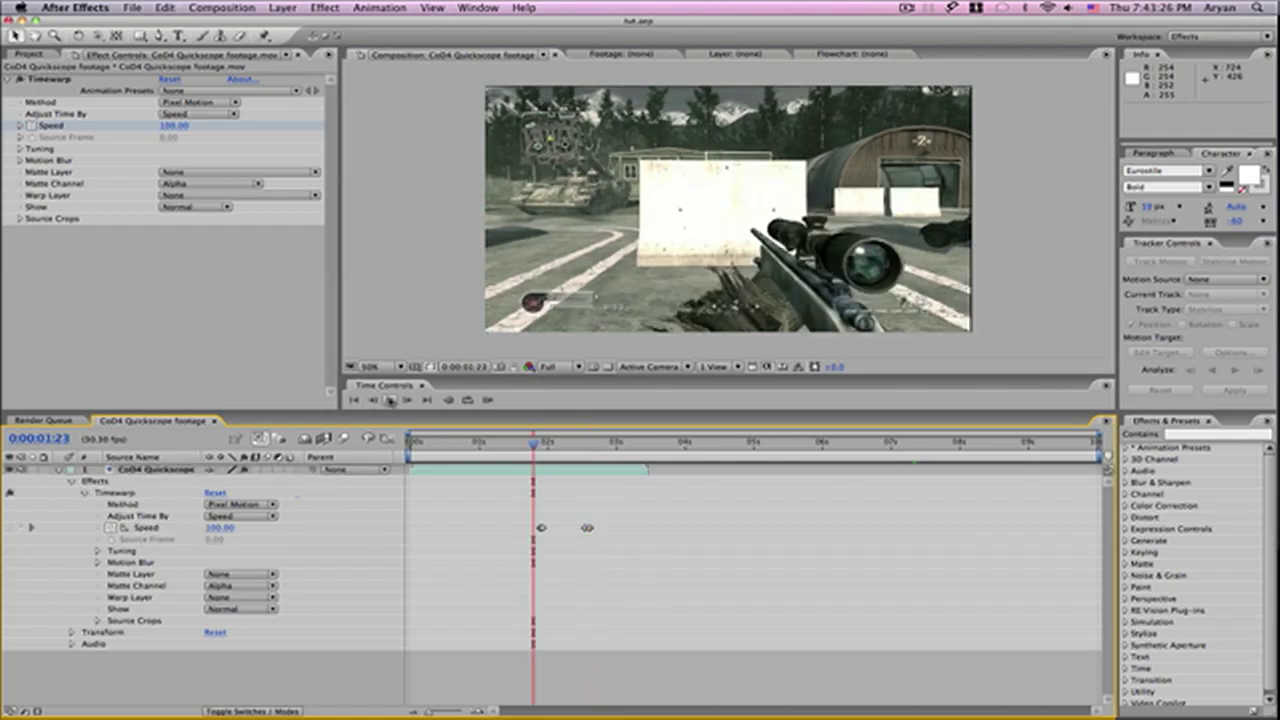
{"action": "left_click", "coordinate": [391, 400]}
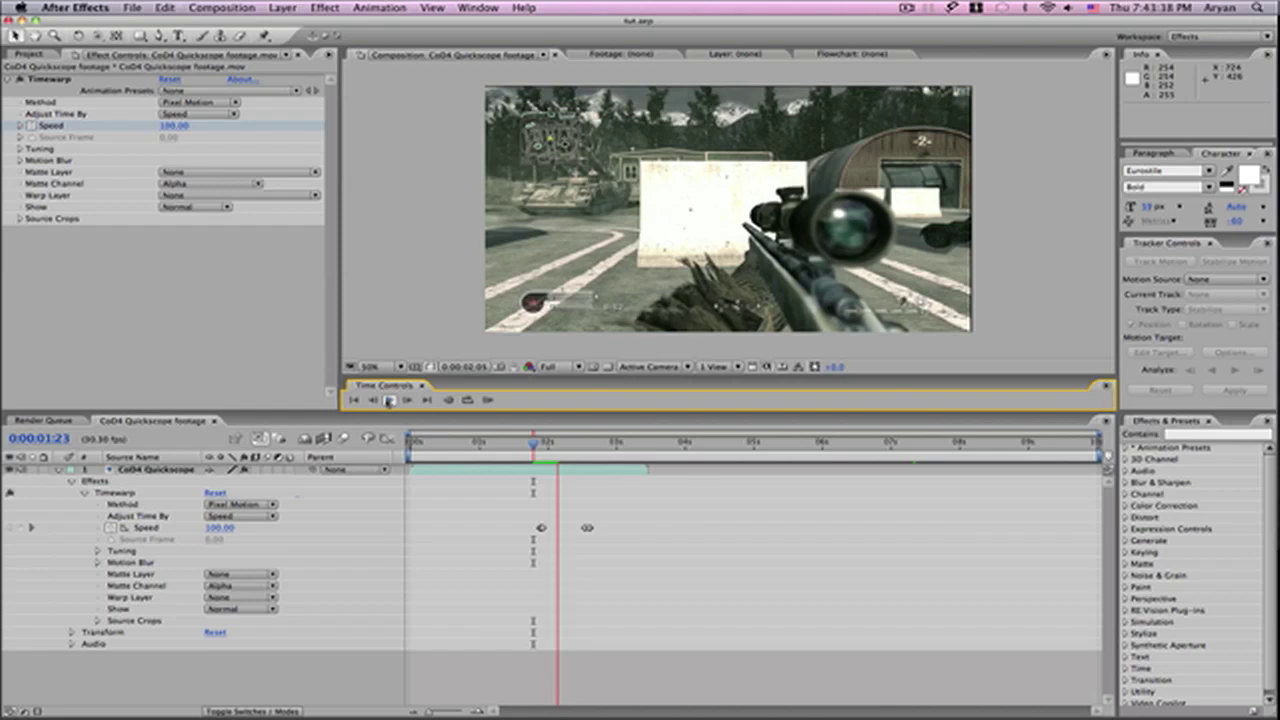
{"action": "left_click", "coordinate": [540, 452]}
{"action": "key", "text": "space"}
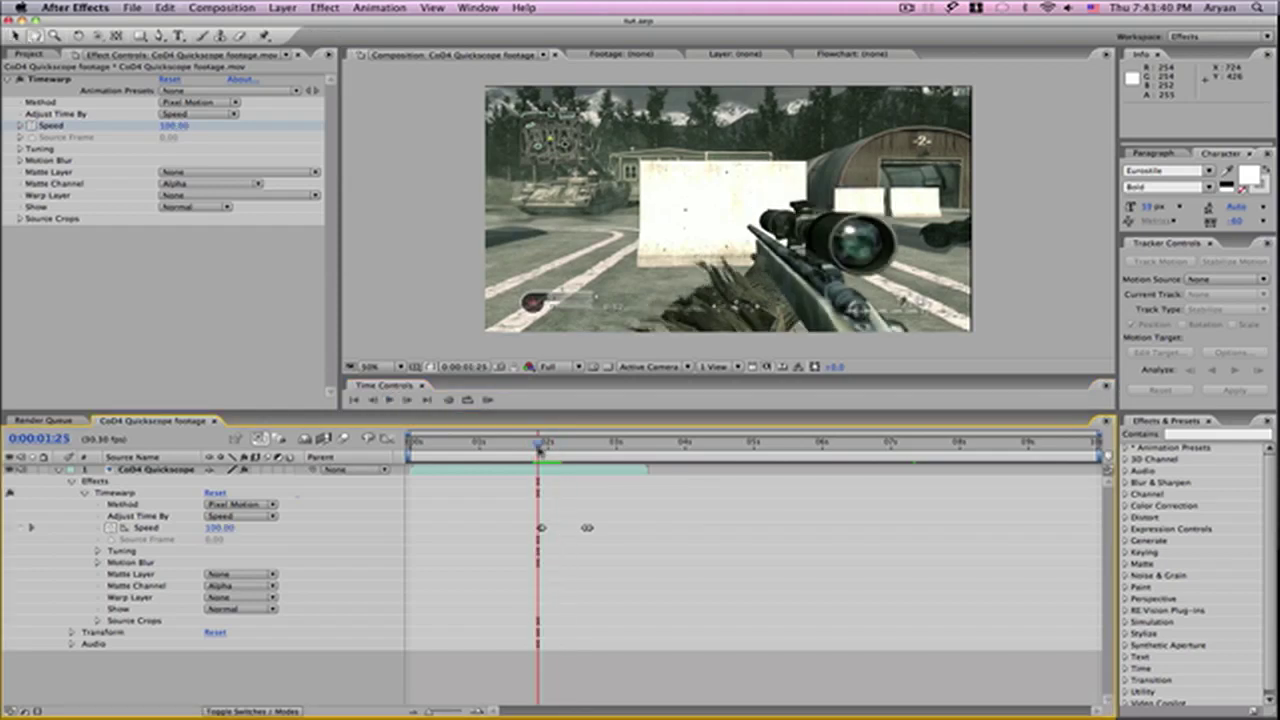
{"action": "left_click_drag", "start_coordinate": [546, 452], "coordinate": [560, 452]}
{"action": "left_click", "coordinate": [576, 451]}
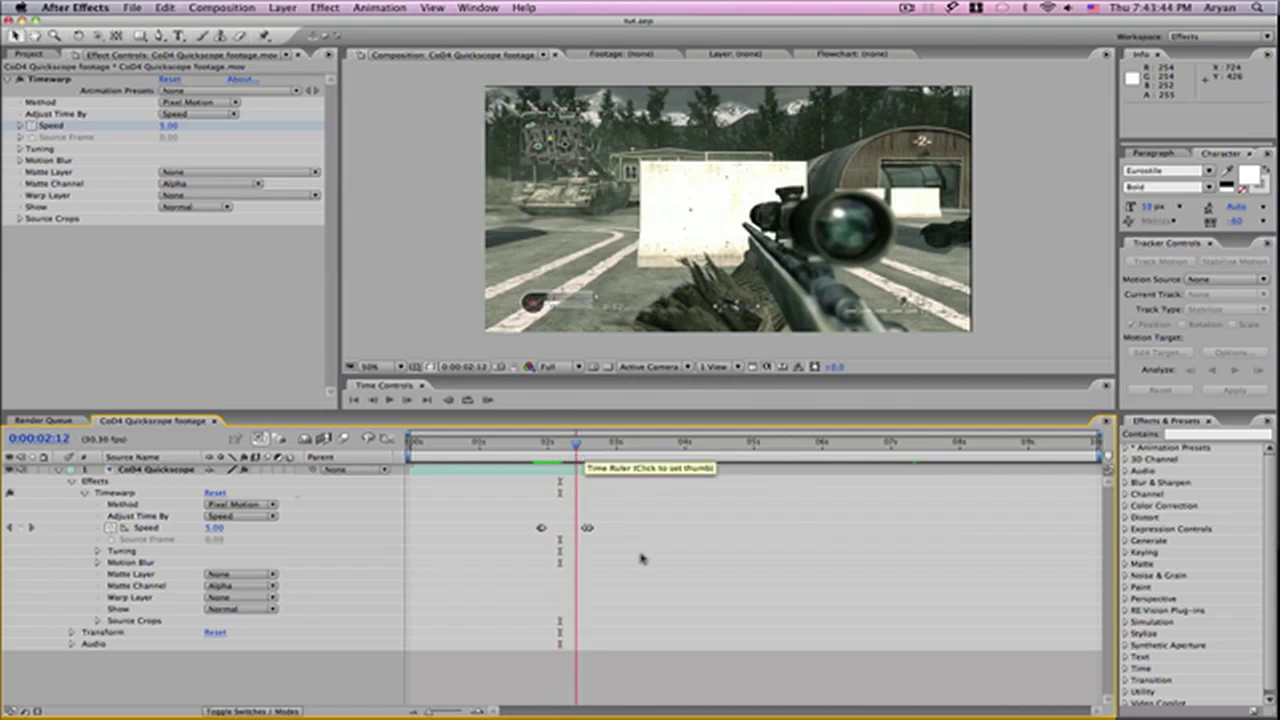
{"action": "left_click", "coordinate": [601, 451]}
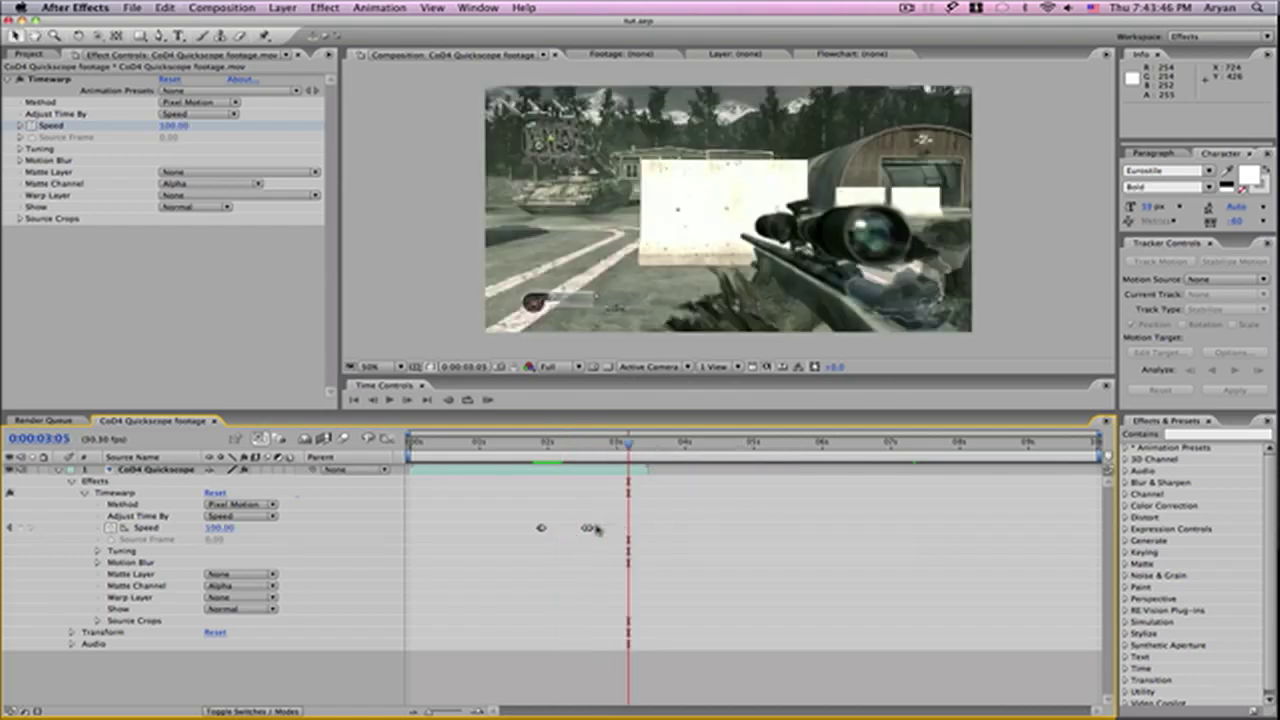
- Move the last two Speed keyframes together to start at about 0:00:03:08, lengthening the slow-motion section
{"action": "left_click", "coordinate": [588, 527]}
{"action": "left_click", "coordinate": [597, 519]}
{"action": "left_click_drag", "start_coordinate": [617, 445], "coordinate": [635, 443]}
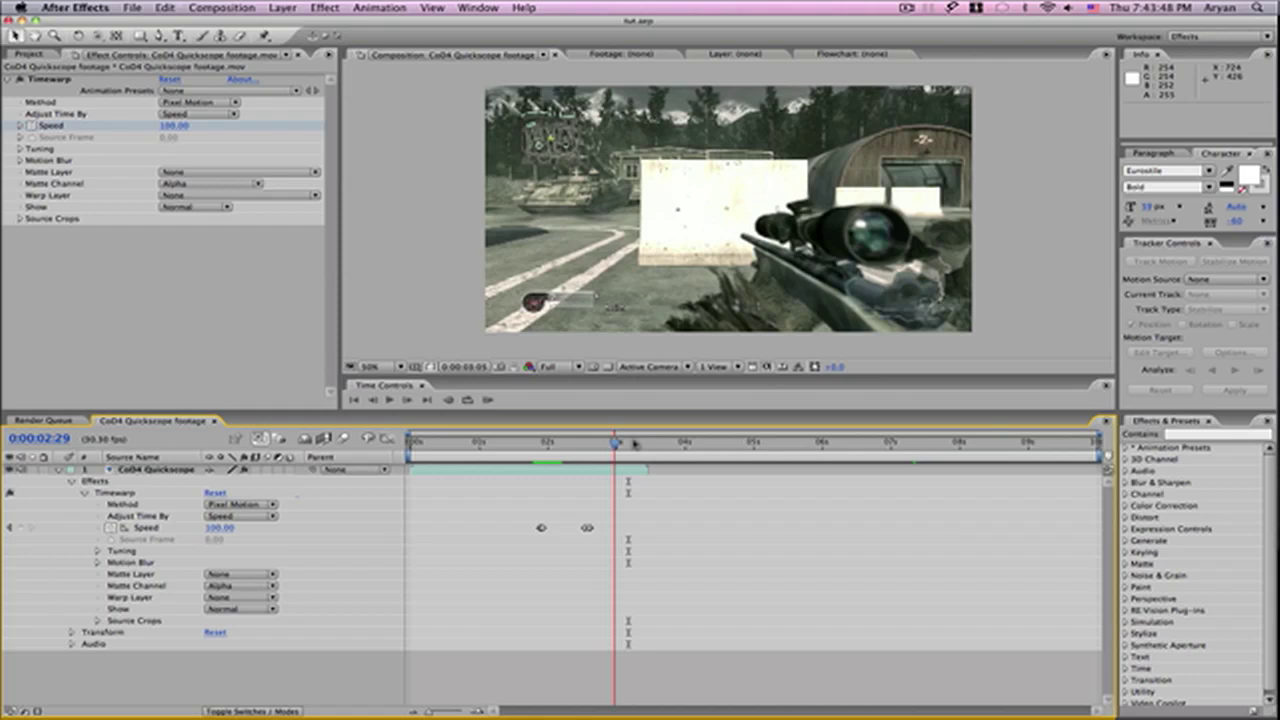
{"action": "left_click_drag", "start_coordinate": [606, 533], "coordinate": [641, 528]}
{"action": "left_click", "coordinate": [650, 514]}
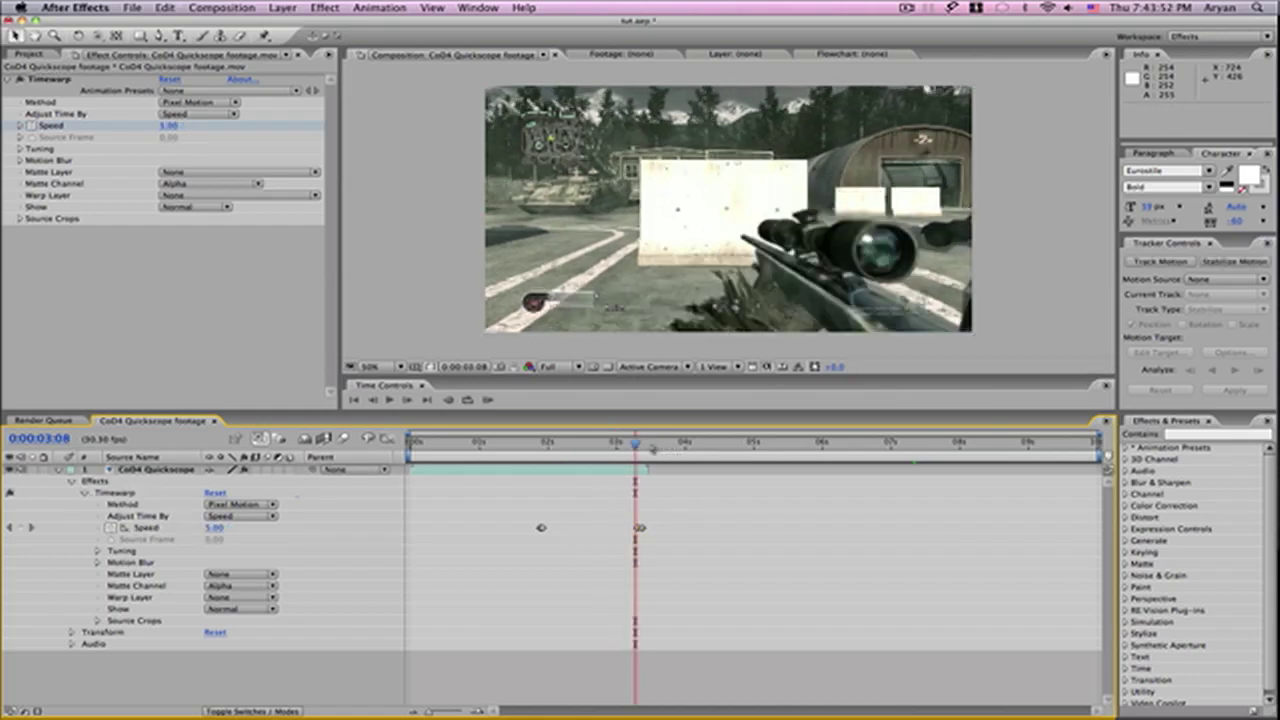
- Scrub past the shifted Speed keyframes to 0:00:03:16 to check where the footage layer ends
{"action": "left_click_drag", "start_coordinate": [633, 446], "coordinate": [647, 446]}
{"action": "left_click", "coordinate": [632, 474]}
{"action": "left_click", "coordinate": [672, 500]}
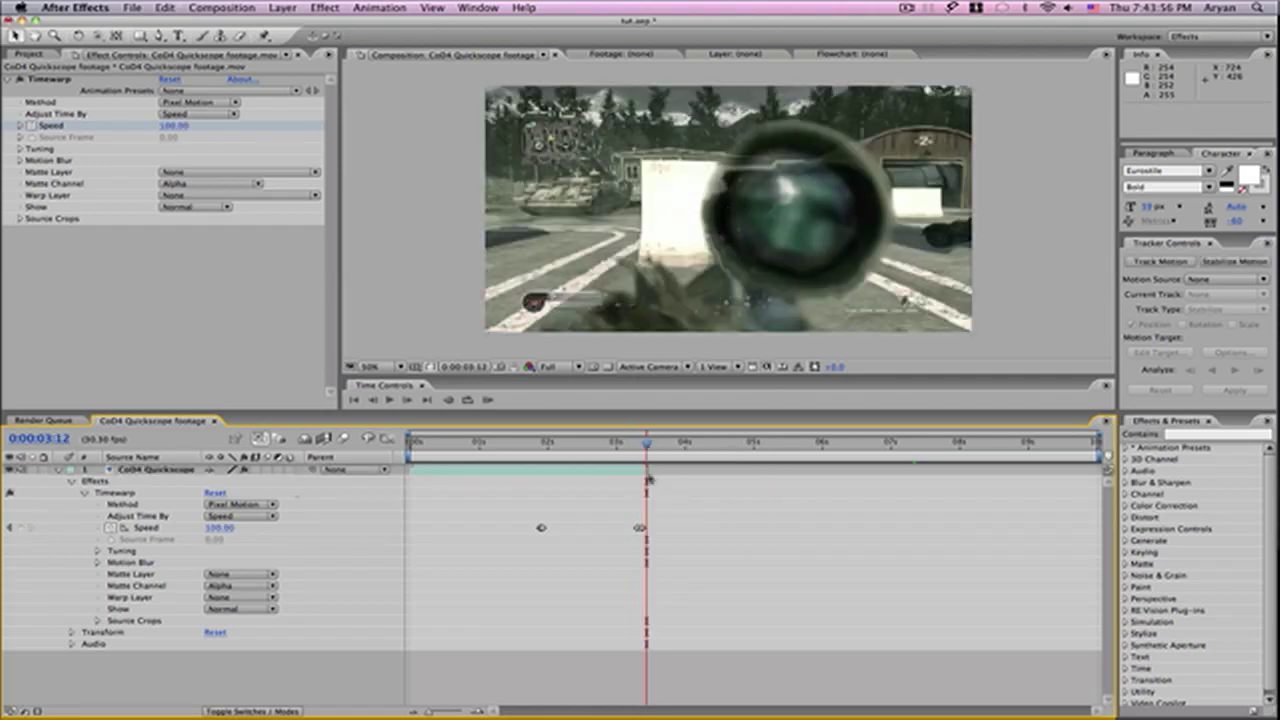
{"action": "left_click", "coordinate": [646, 475]}
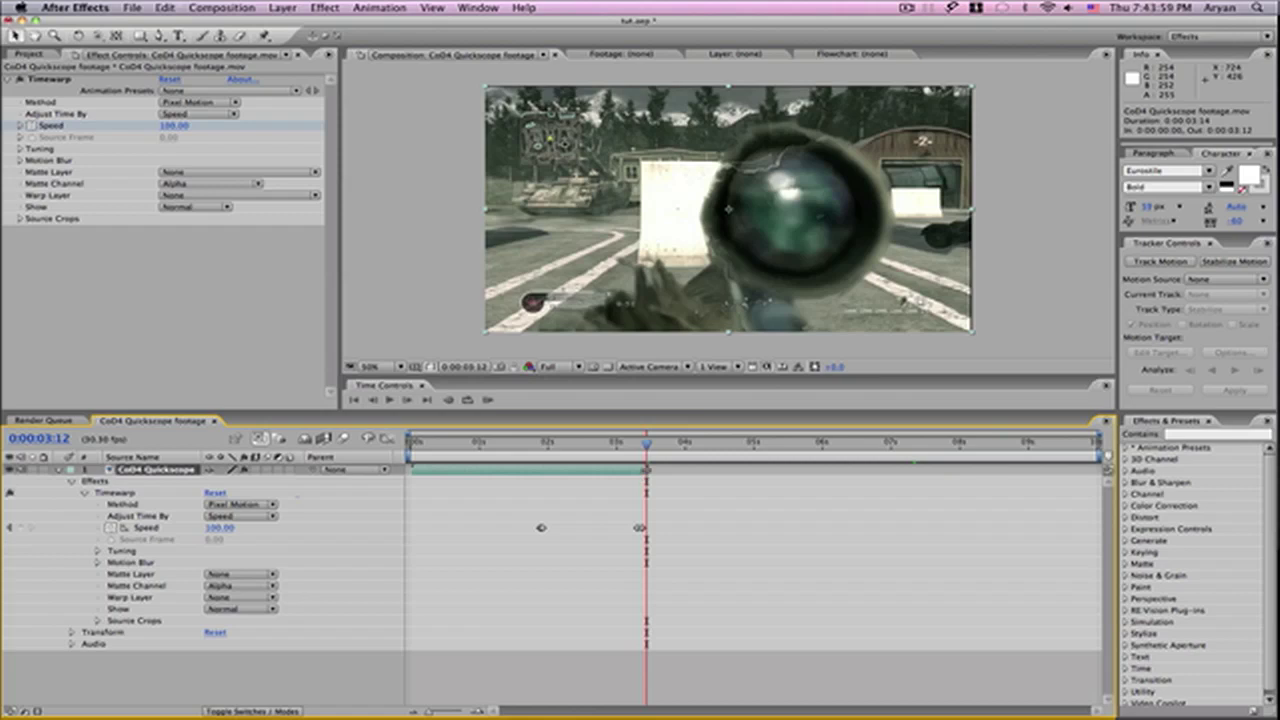
{"action": "left_click", "coordinate": [664, 510]}
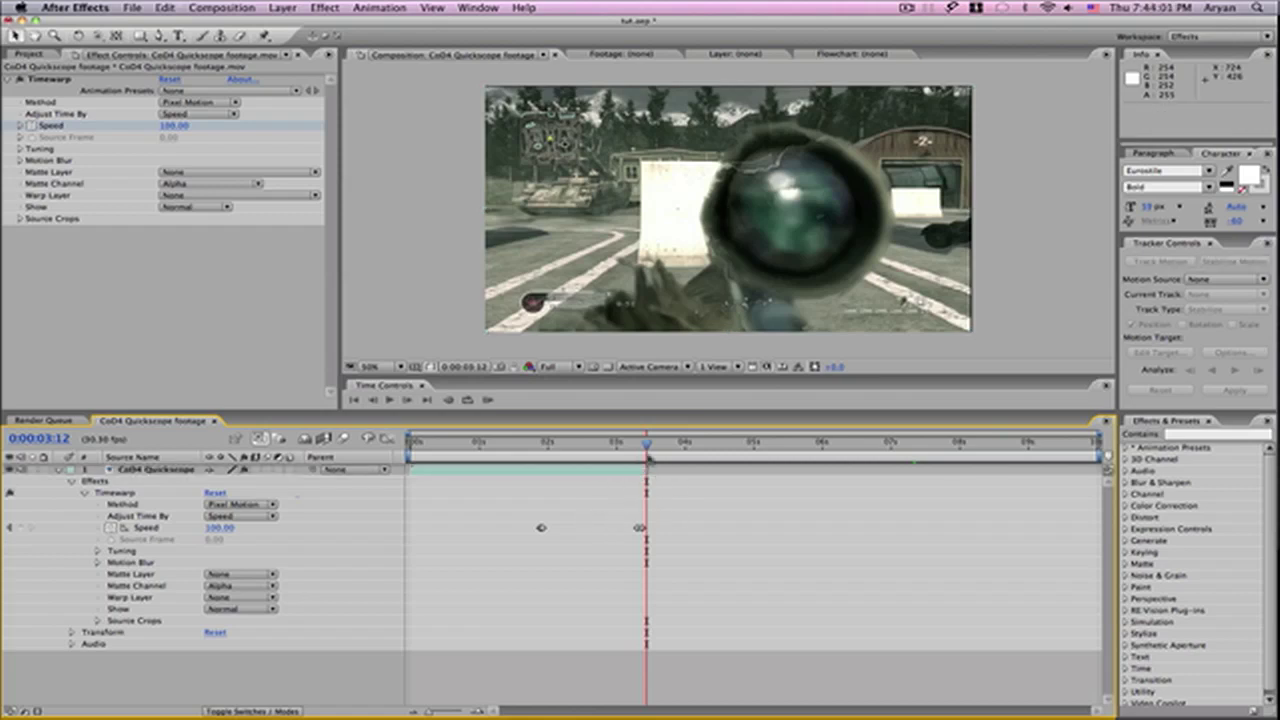
{"action": "mouse_move", "coordinate": [649, 457]}
{"action": "left_mouse_down"}
{"action": "mouse_move", "coordinate": [623, 457]}
{"action": "mouse_move", "coordinate": [655, 453]}
{"action": "left_mouse_up"}
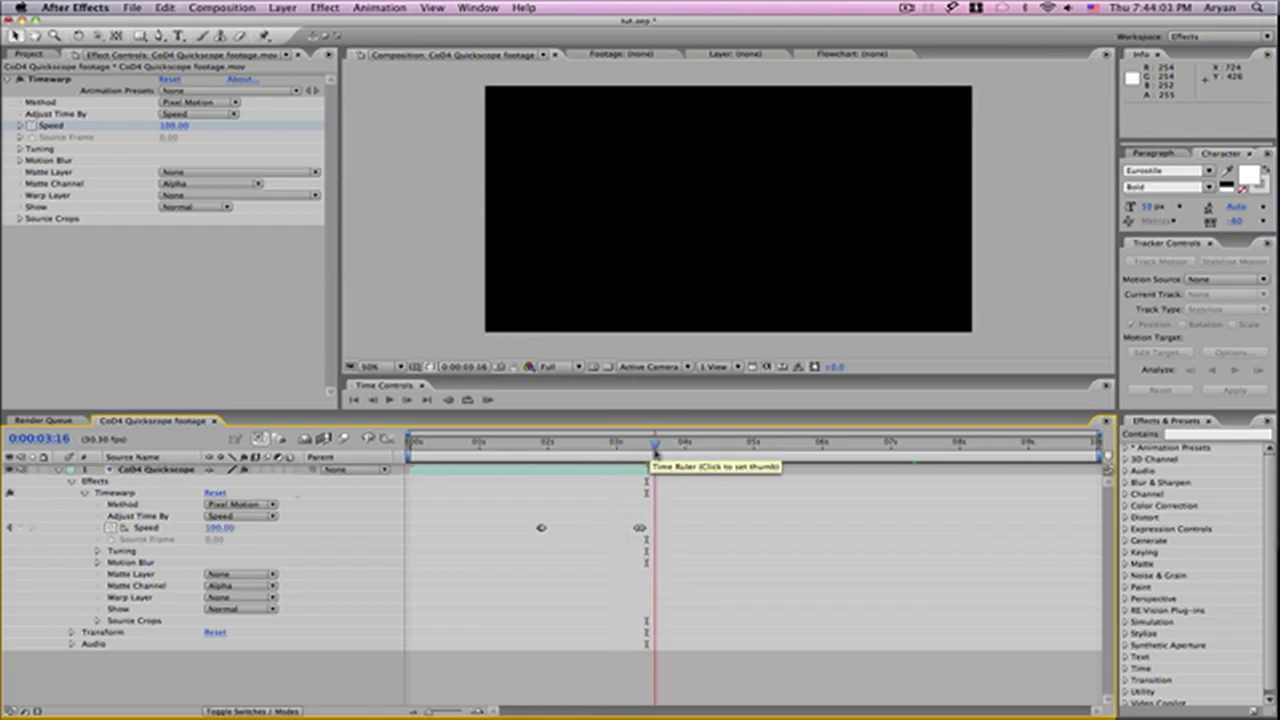
- Enable Time Remapping on the CoD4 Quickscope layer and extend its out point to just before the 8-second mark
{"action": "right_click", "coordinate": [620, 471]}
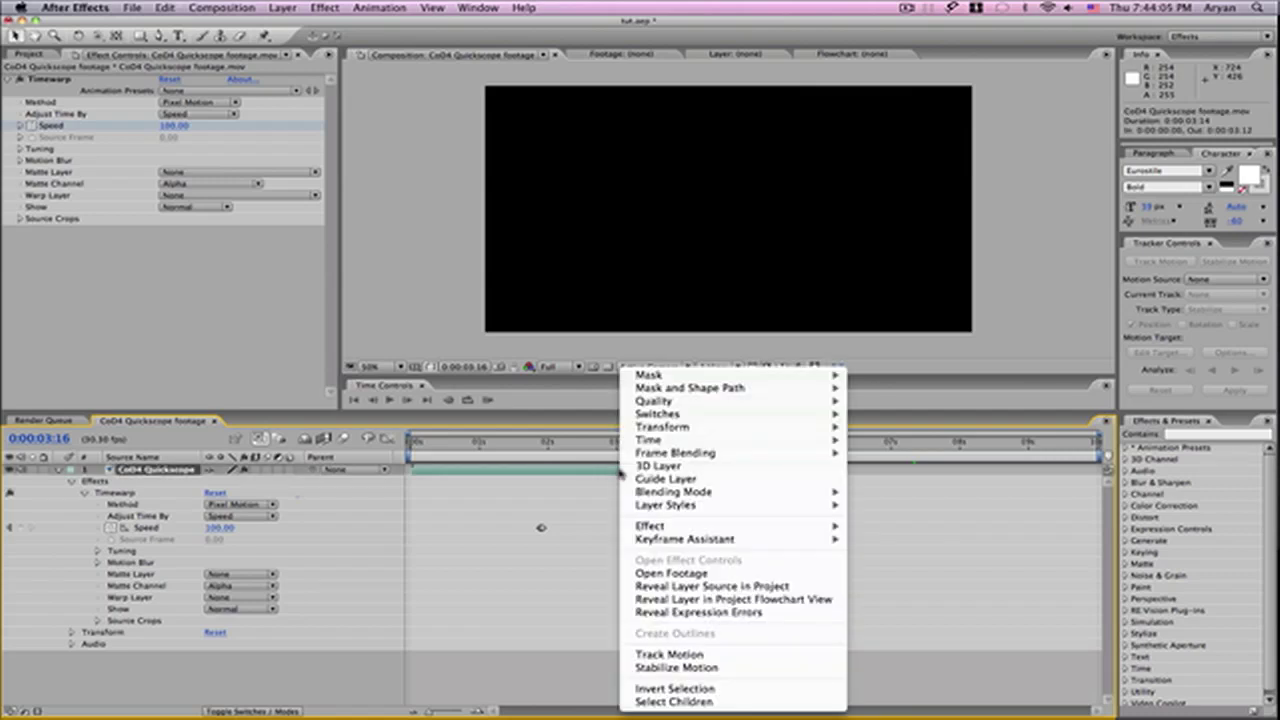
{"action": "mouse_move", "coordinate": [745, 440]}
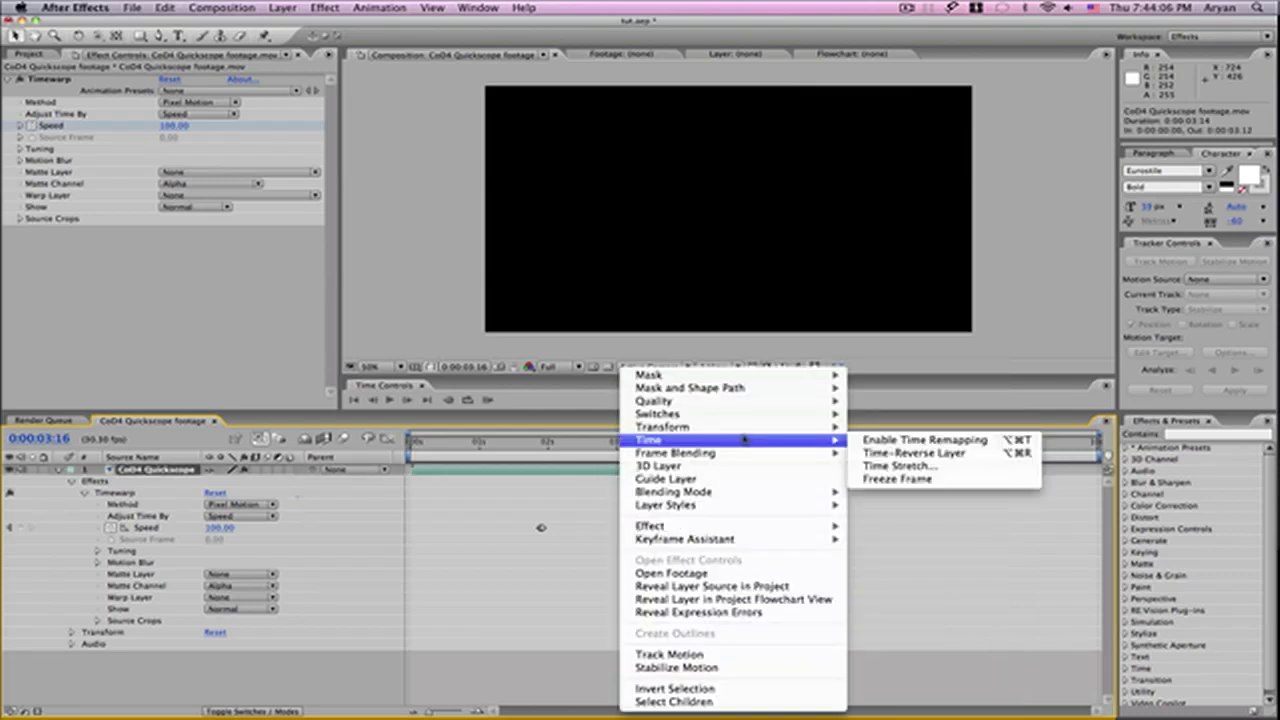
{"action": "left_click", "coordinate": [946, 440]}
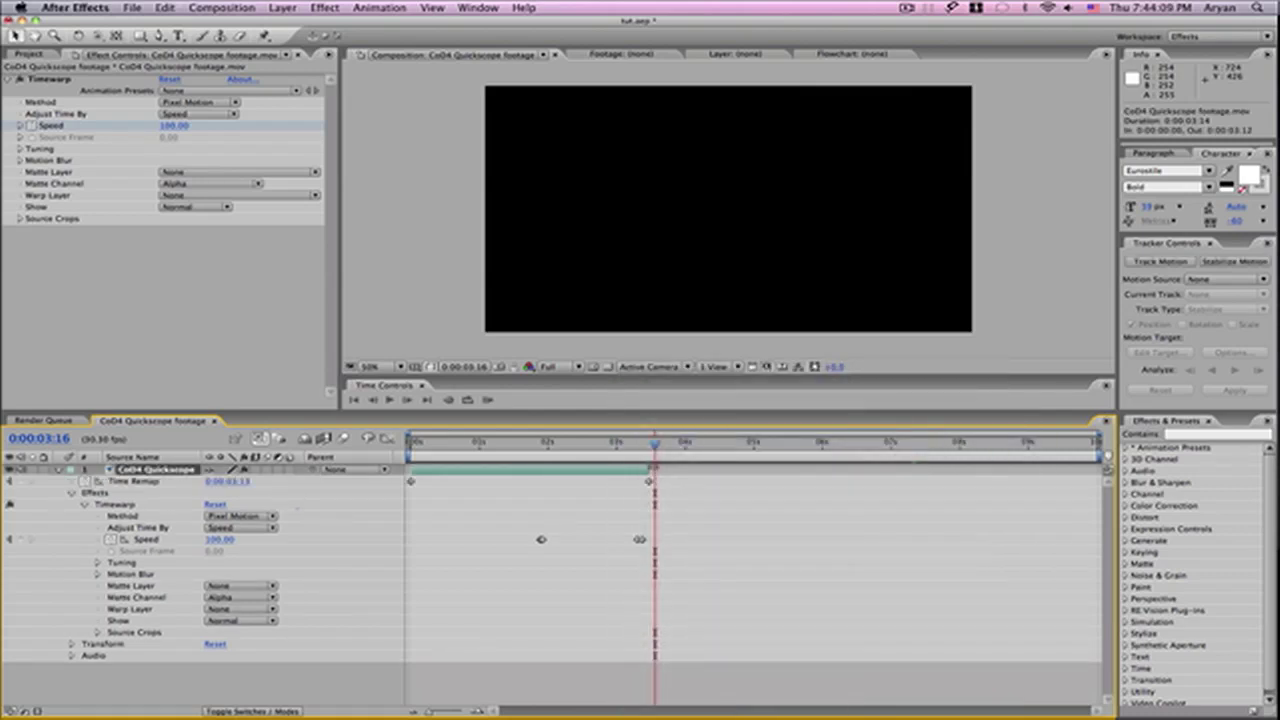
{"action": "left_click_drag", "start_coordinate": [654, 468], "coordinate": [944, 454]}
{"action": "left_click", "coordinate": [812, 566]}
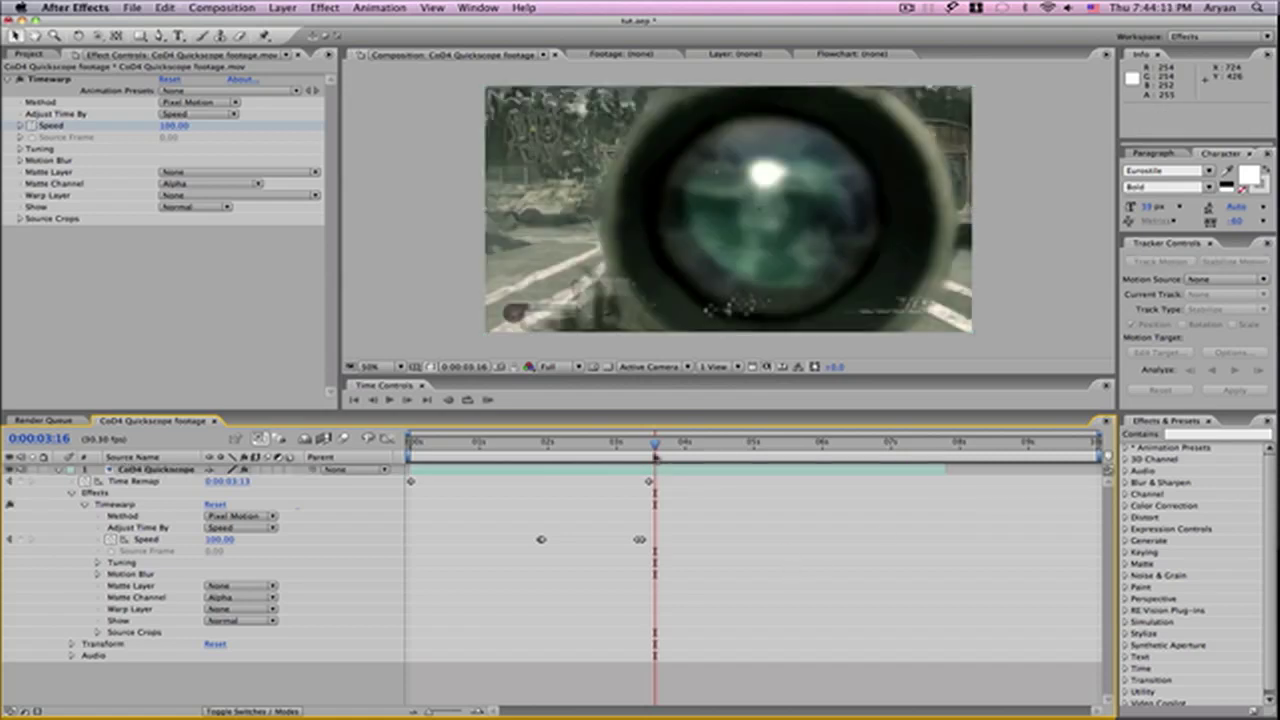
- Scrub through the extended footage and bring the playhead to the end Time Remap keyframe at 0:00:03:13
{"action": "left_click_drag", "start_coordinate": [656, 458], "coordinate": [738, 454]}
{"action": "left_click_drag", "start_coordinate": [765, 450], "coordinate": [619, 457]}
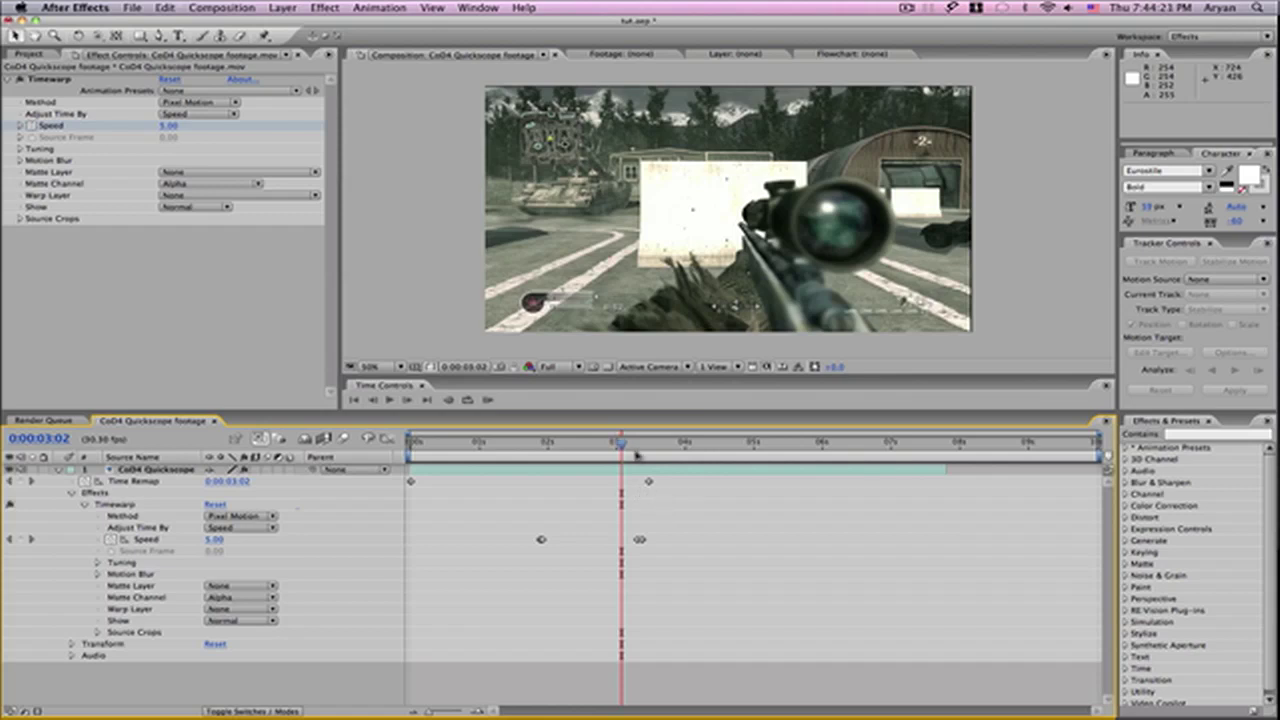
{"action": "left_click_drag", "start_coordinate": [622, 442], "coordinate": [649, 451]}
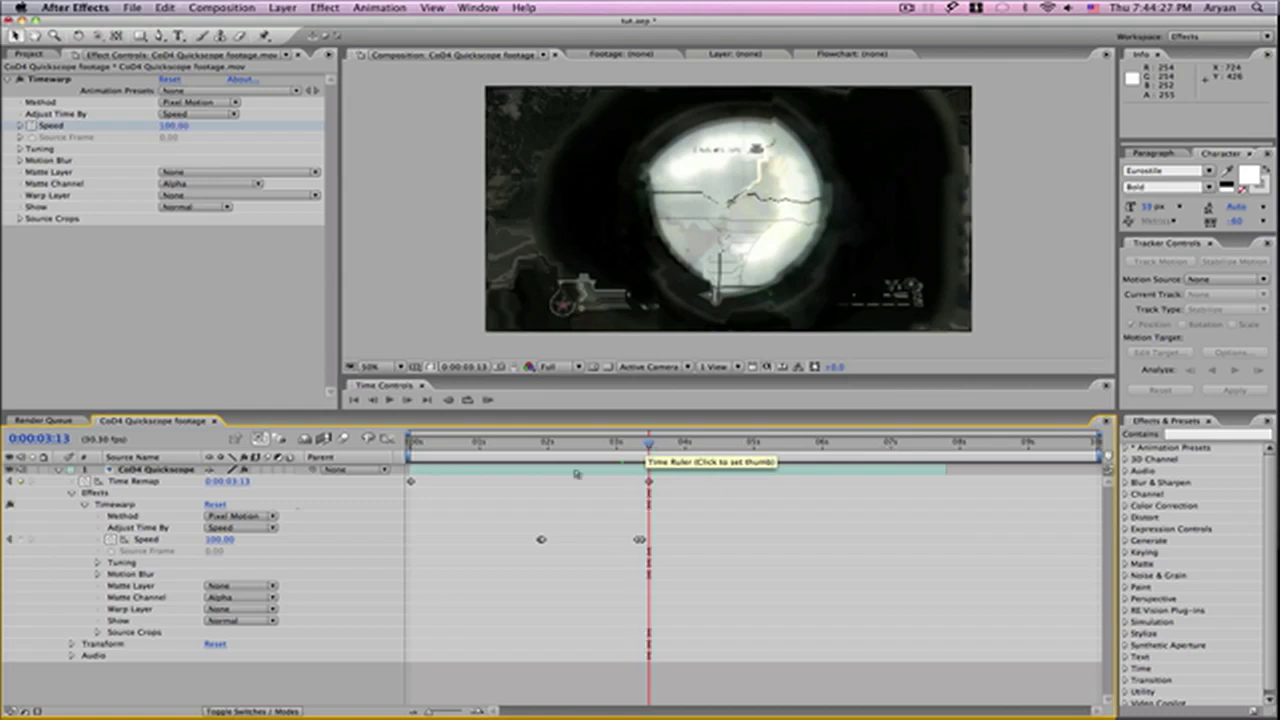
- Review the Timewarp effect's Tuning settings on the layer and collapse them again
{"action": "left_click", "coordinate": [58, 471]}
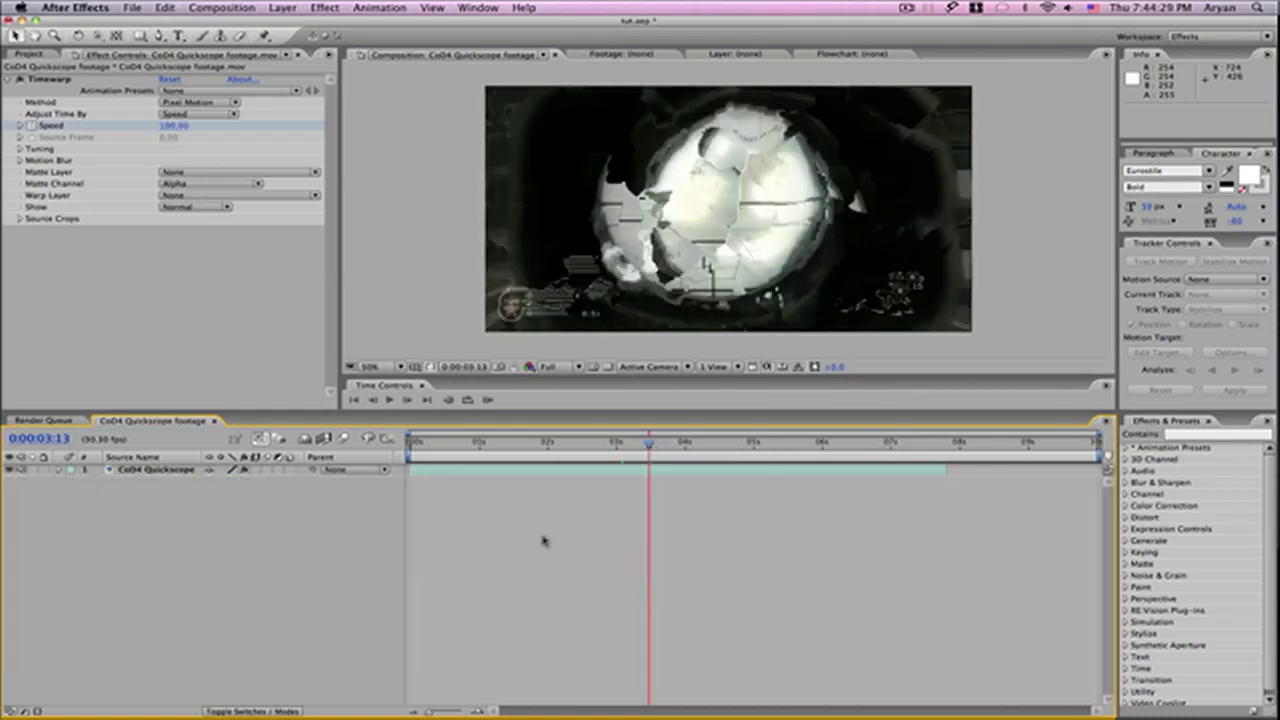
{"action": "left_click", "coordinate": [62, 471]}
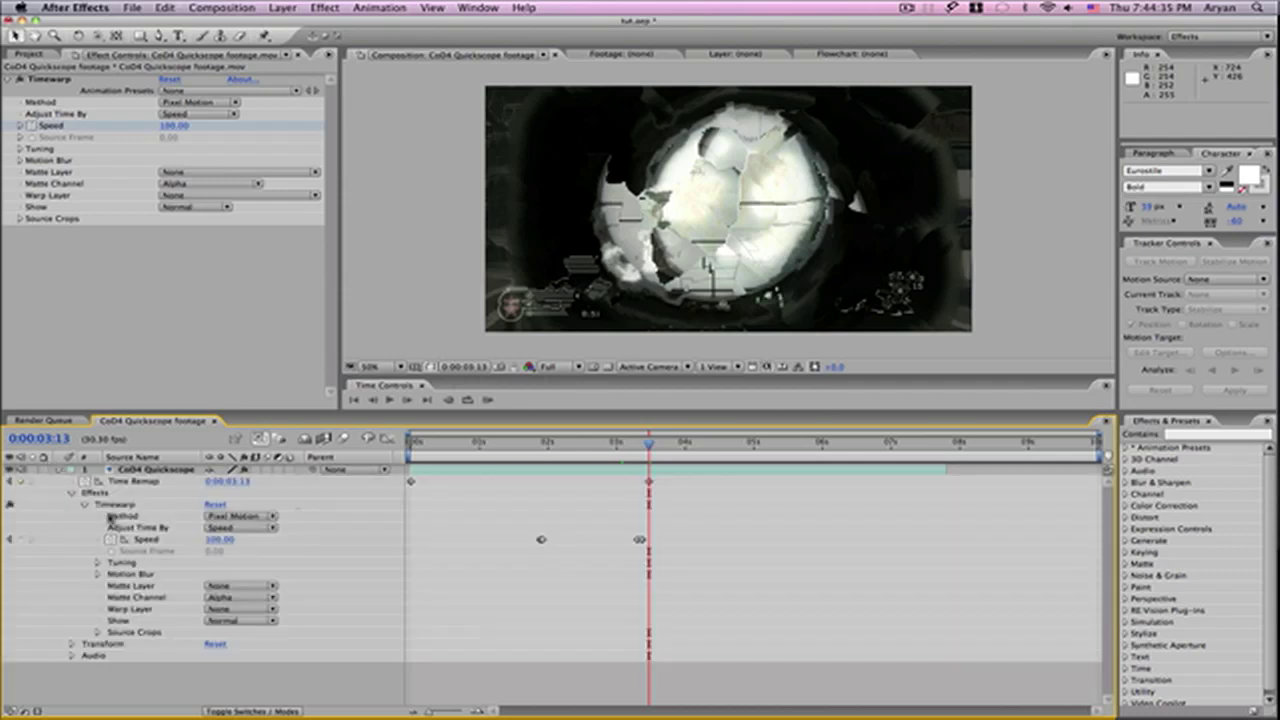
{"action": "left_click", "coordinate": [98, 564]}
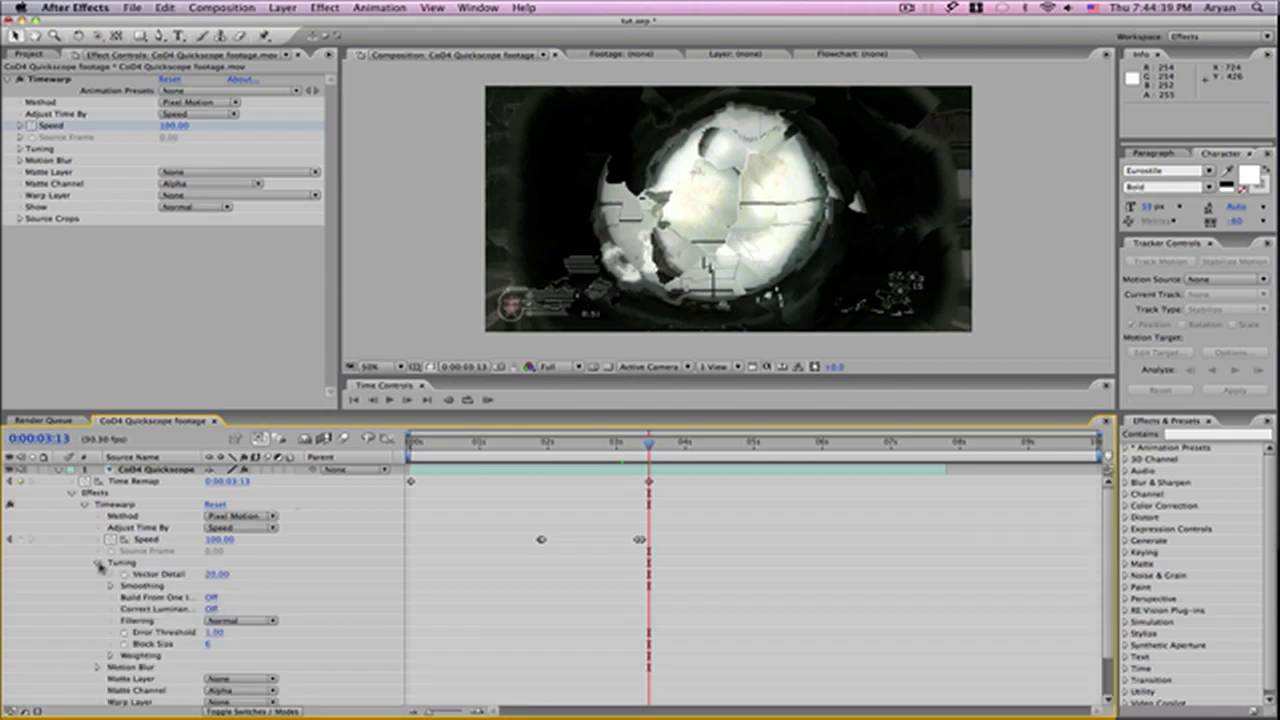
{"action": "left_click", "coordinate": [98, 564]}
{"action": "left_click", "coordinate": [62, 471]}
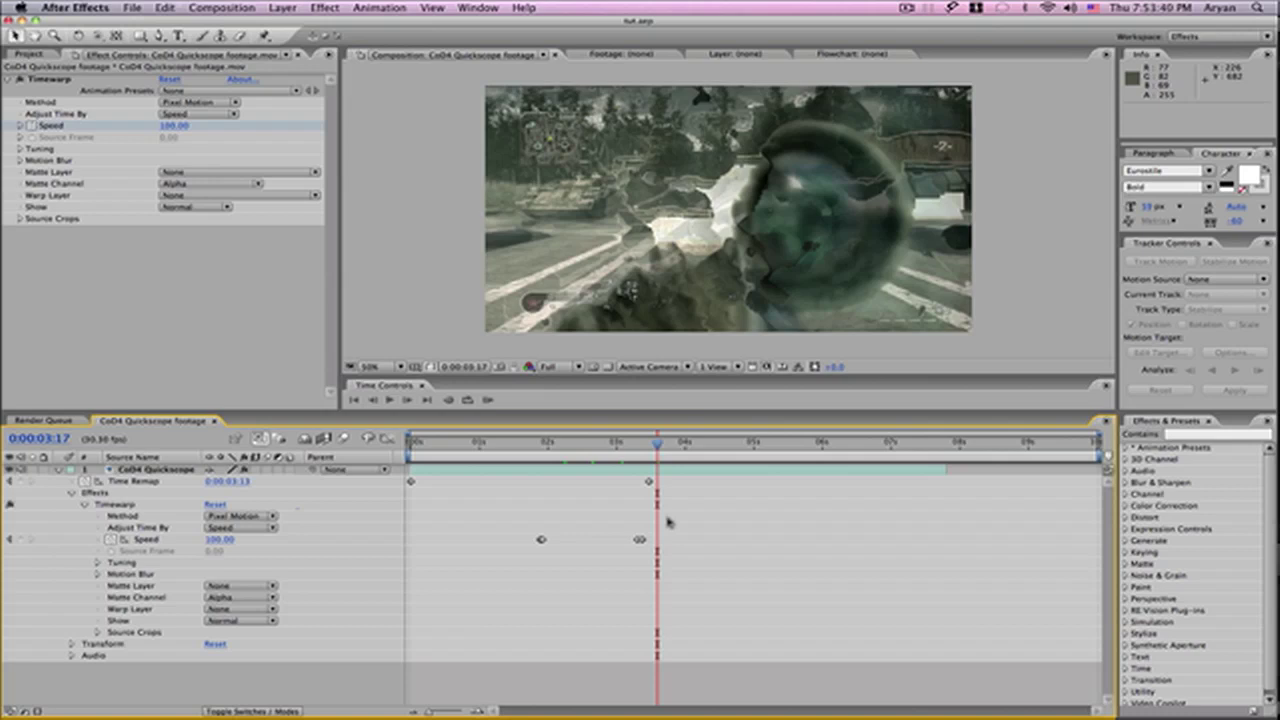
- Collapse the footage layer's properties and move the playhead to 0:00:03:12
{"action": "left_click", "coordinate": [634, 445]}
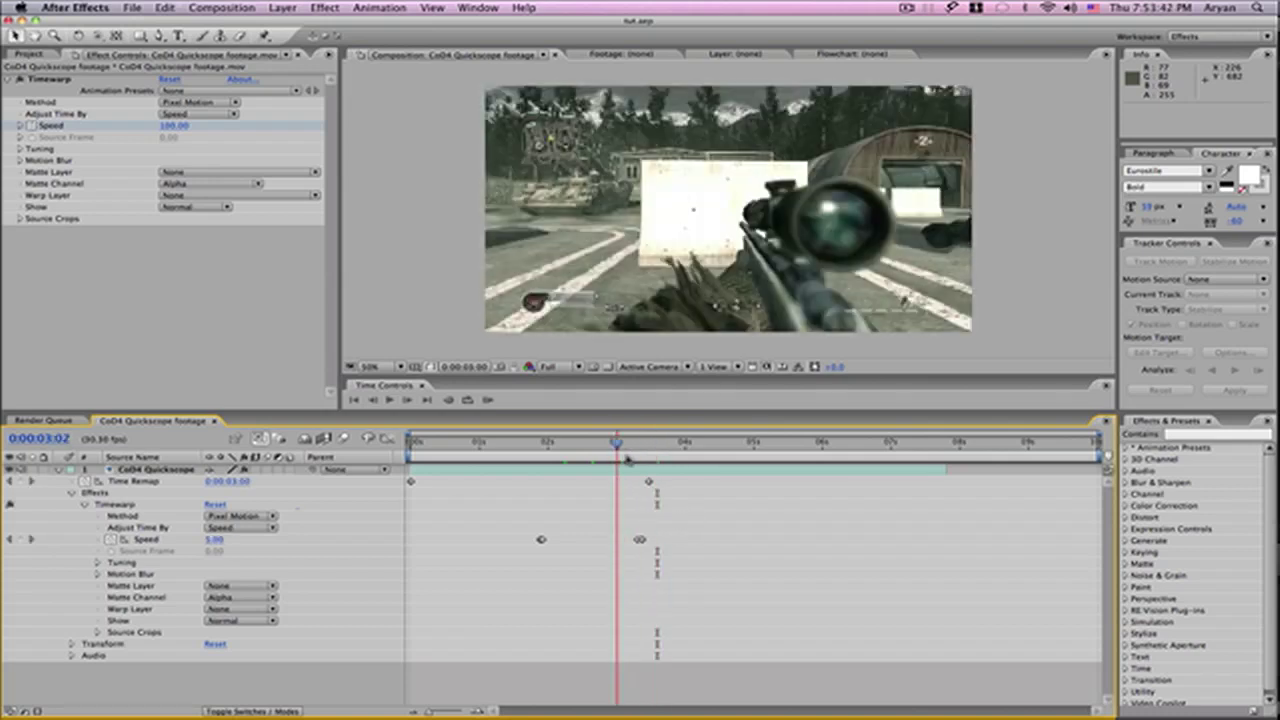
{"action": "left_click", "coordinate": [62, 470]}
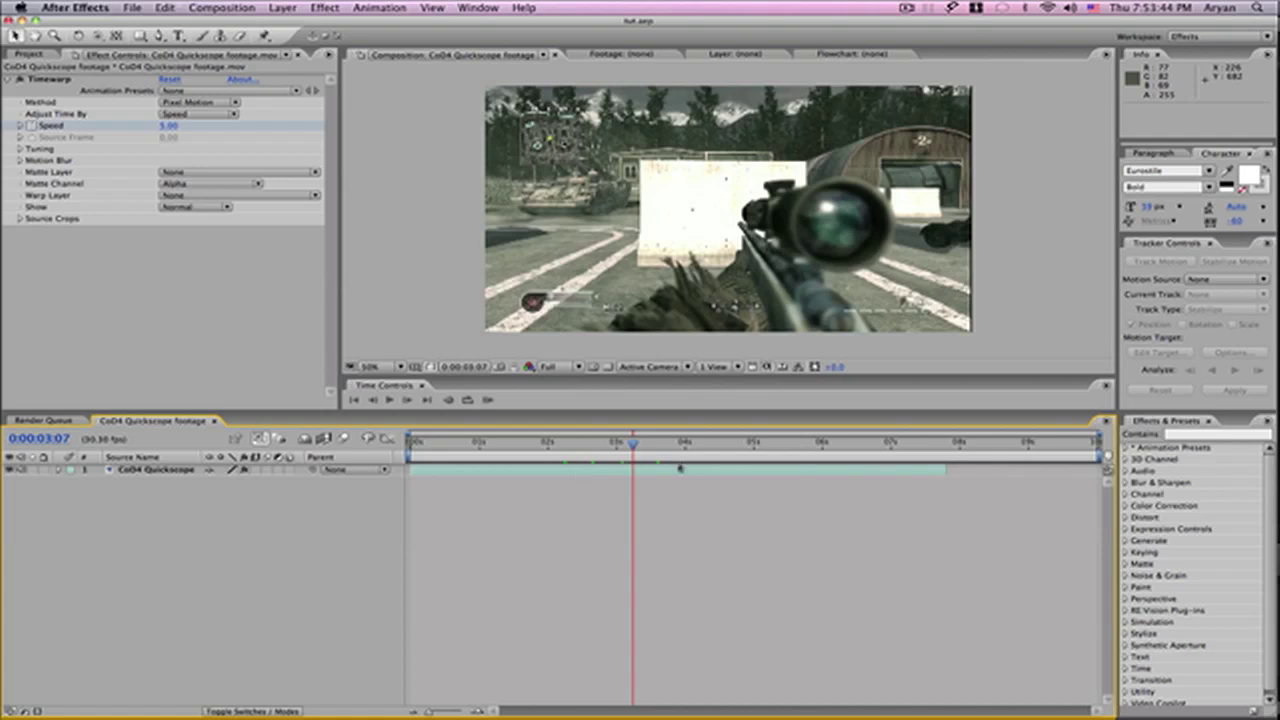
{"action": "left_click", "coordinate": [608, 469]}
{"action": "left_click_drag", "start_coordinate": [617, 455], "coordinate": [646, 457]}
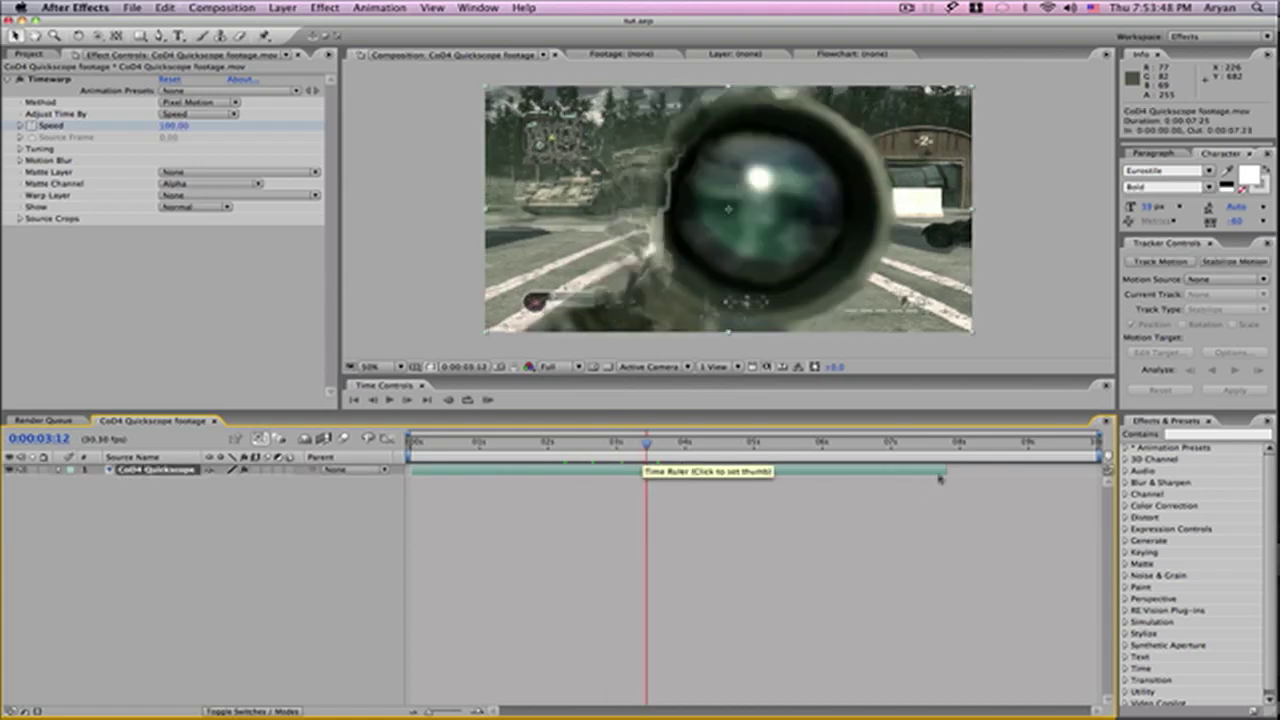
{"action": "left_click", "coordinate": [937, 516]}
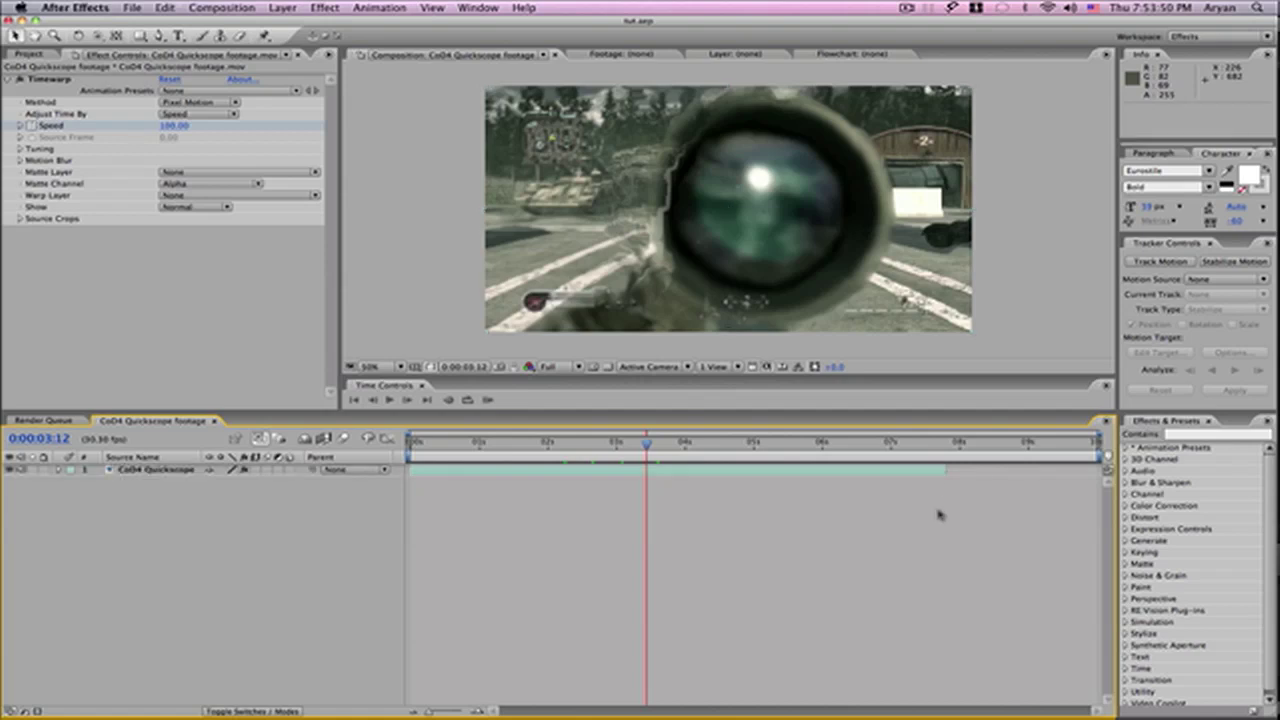
- Trim the extended footage layer's out point back to 0:00:03:11 and deselect the layer
{"action": "left_click_drag", "start_coordinate": [946, 474], "coordinate": [645, 442]}
{"action": "left_click", "coordinate": [676, 524]}
{"action": "left_click", "coordinate": [590, 474]}
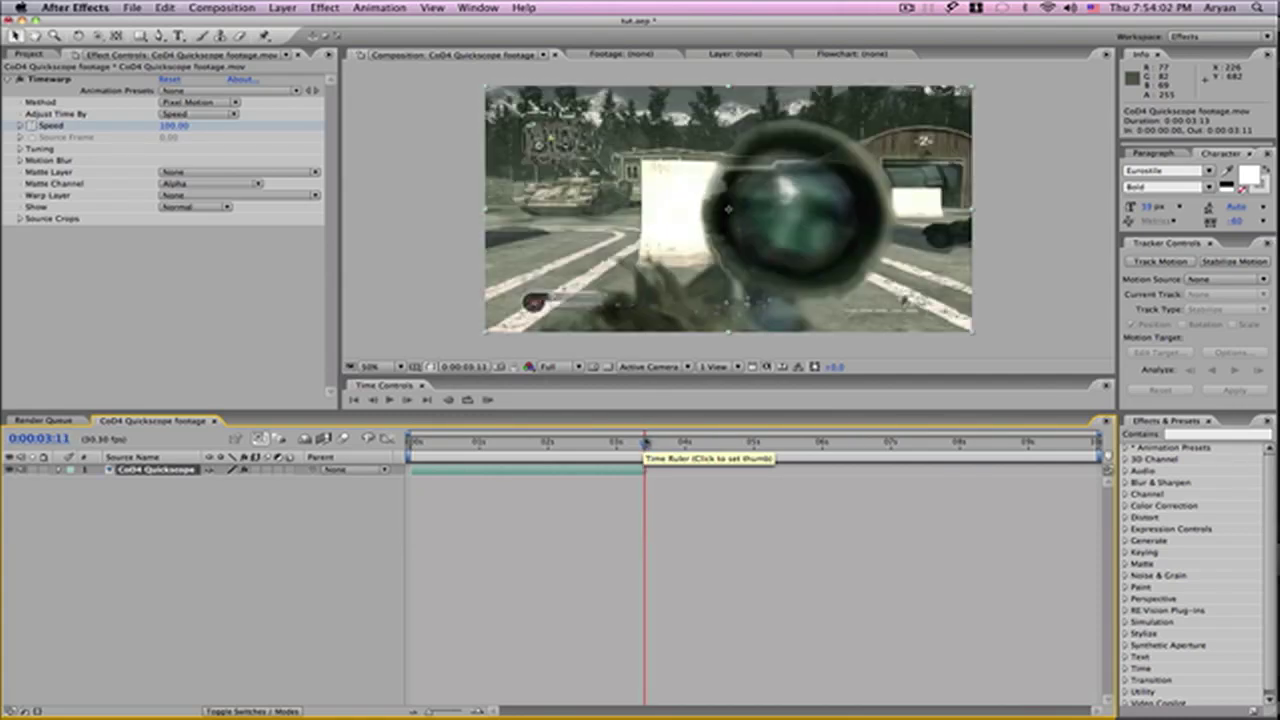
{"action": "left_click", "coordinate": [608, 578]}
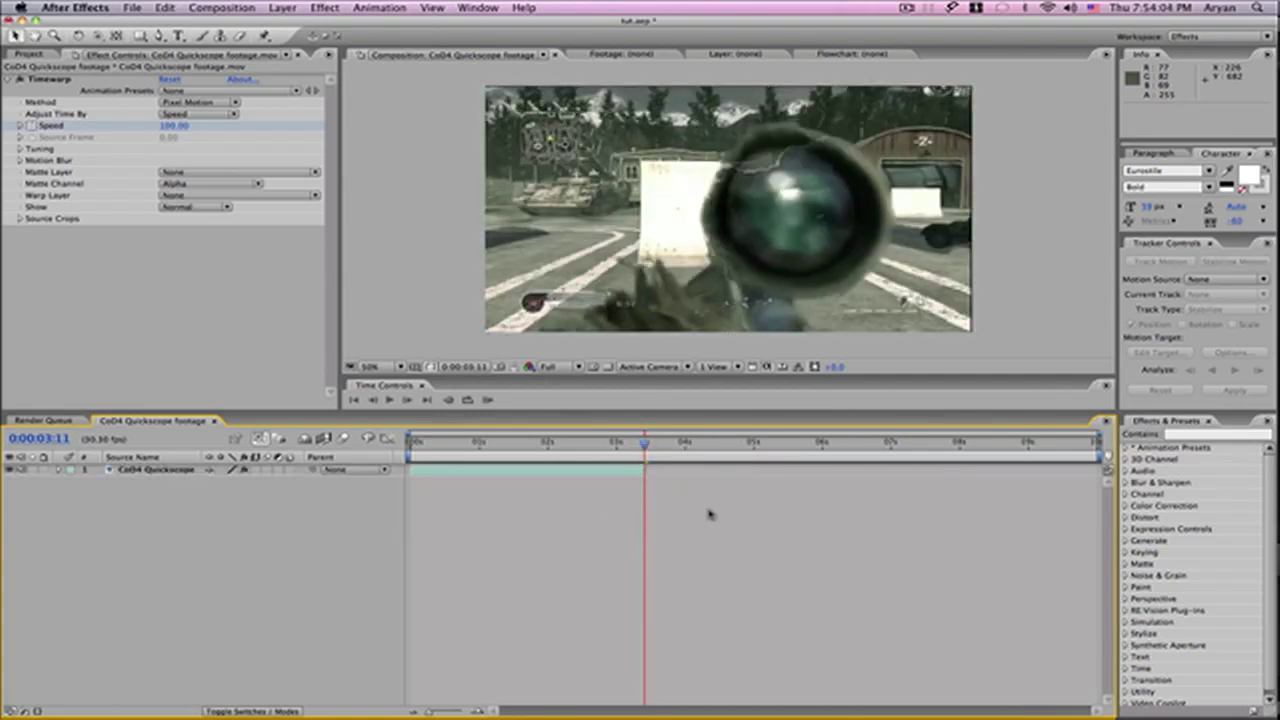